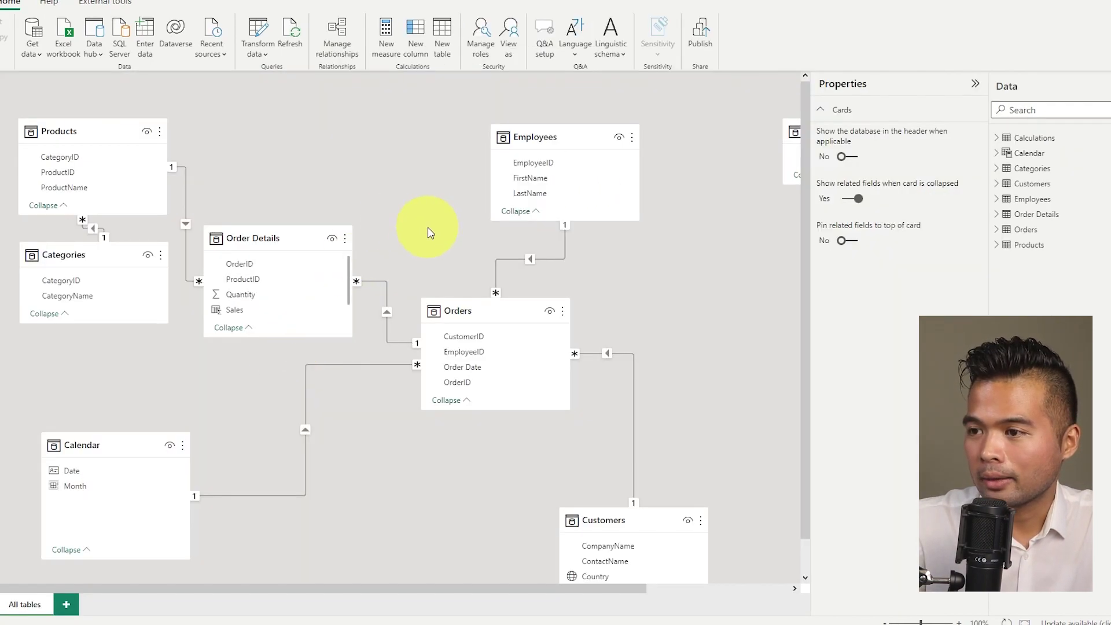
Step: Move the Categories table lower beneath Products and shift Employees slightly right in the diagram
scroll(431, 220, down, 1)
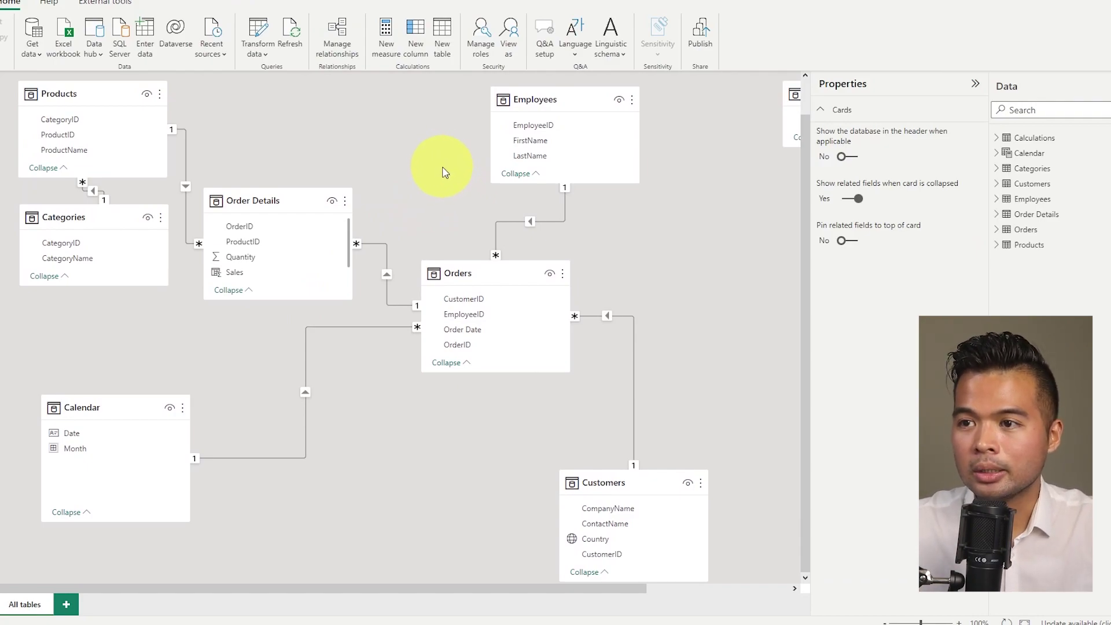
scroll(440, 186, up, 1)
drag(129, 241, 129, 279)
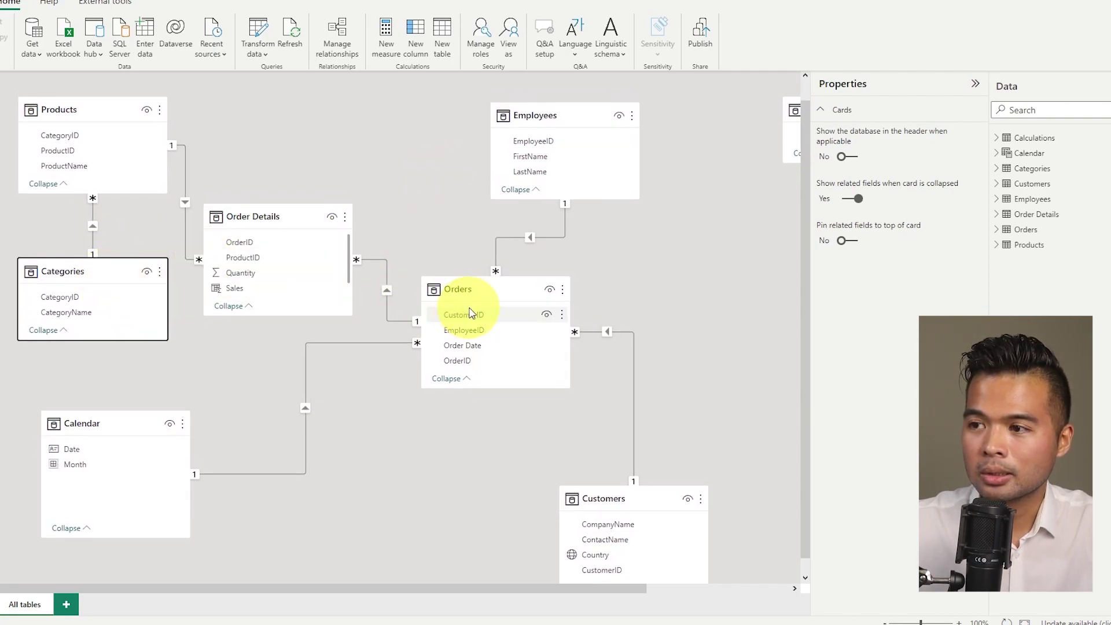
drag(564, 119, 573, 119)
click(586, 463)
scroll(582, 434, down, 1)
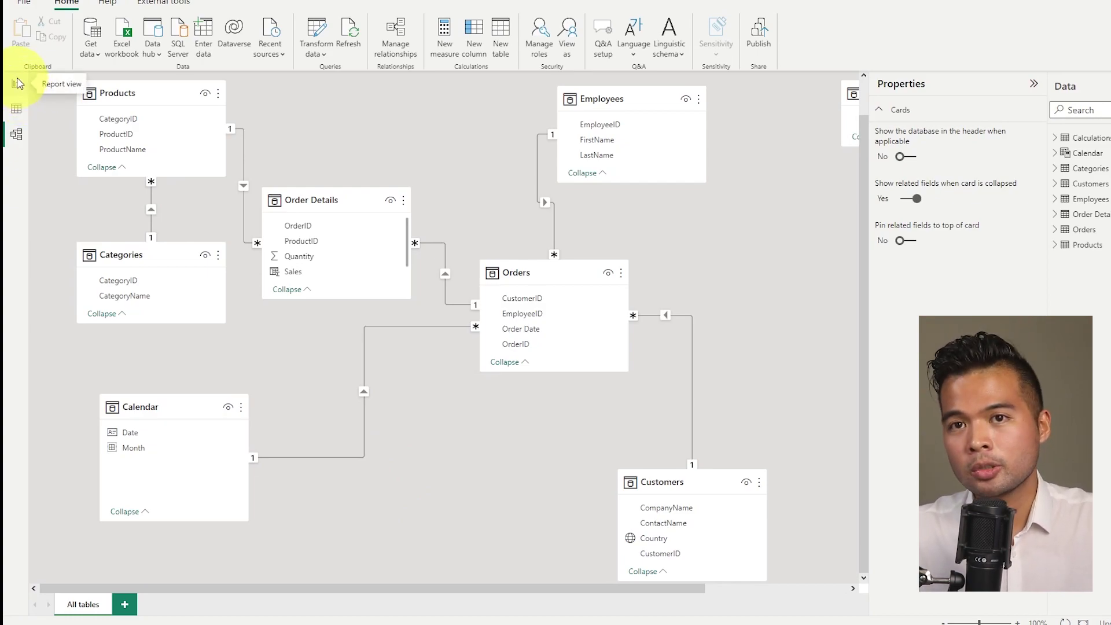
Step: Return to Report view and confirm Quick measure suggestions is ticked under Options > Preview features
click(18, 84)
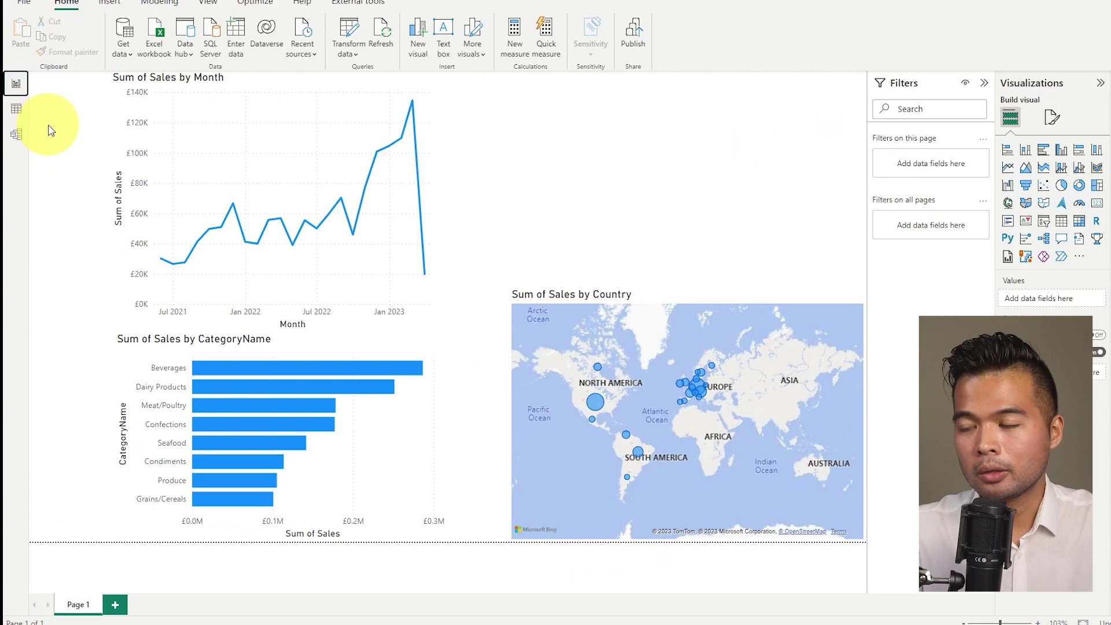
click(23, 3)
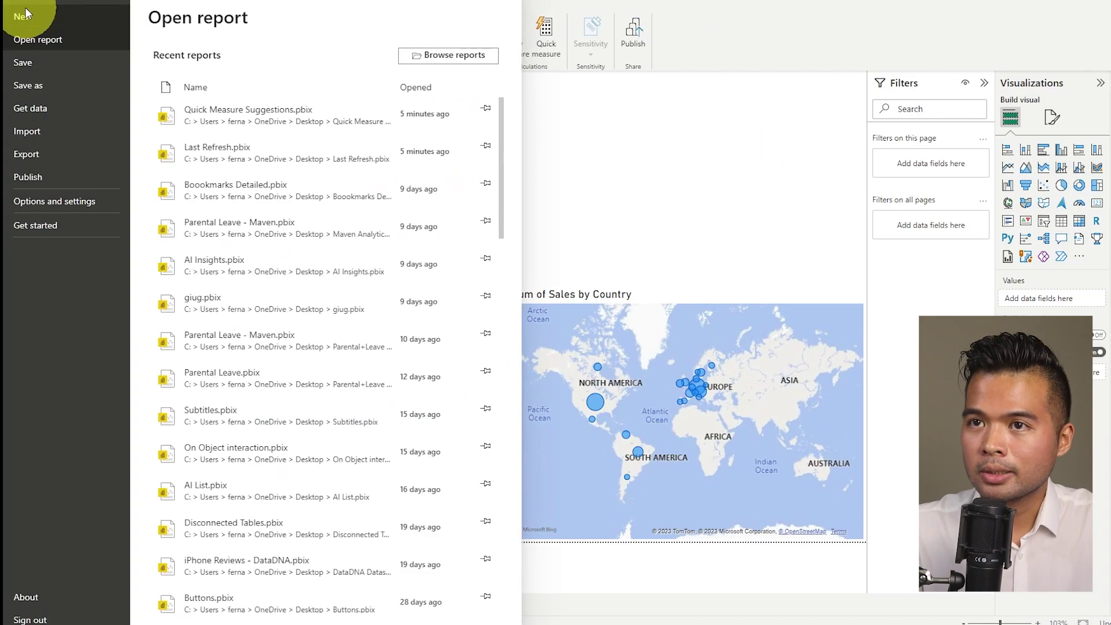
click(58, 197)
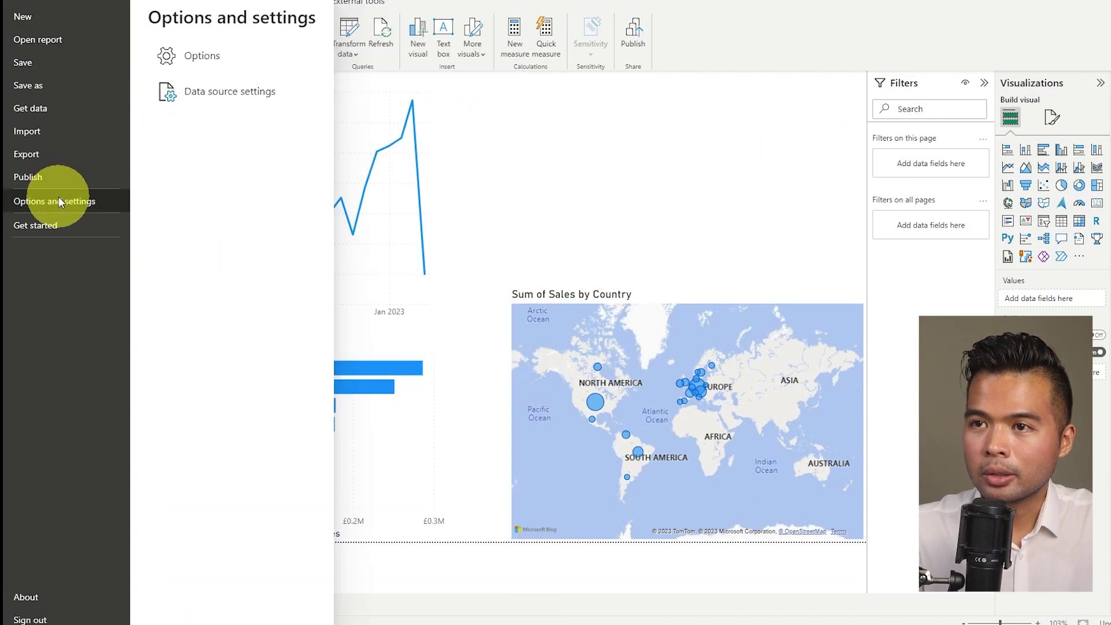
click(237, 63)
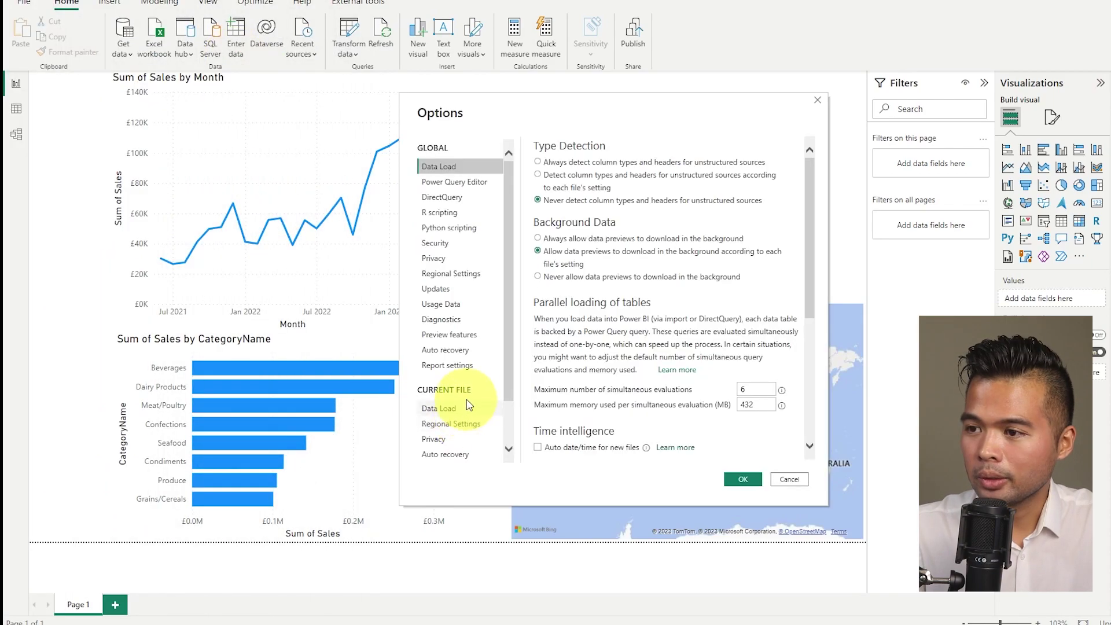
scroll(474, 388, down, 1)
scroll(470, 385, down, 2)
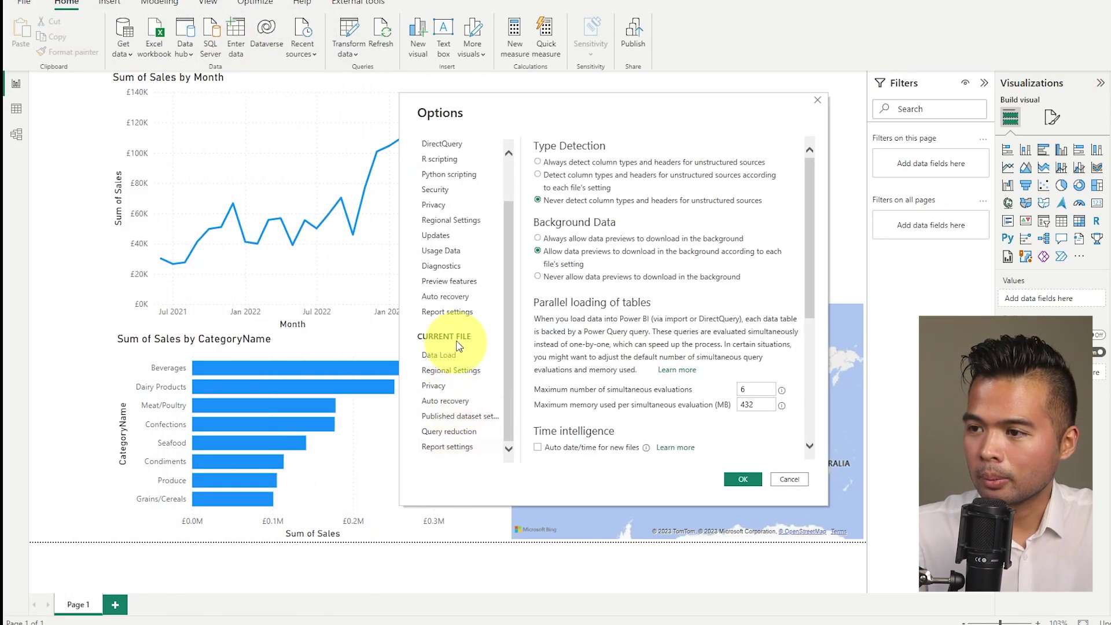
click(460, 316)
click(457, 282)
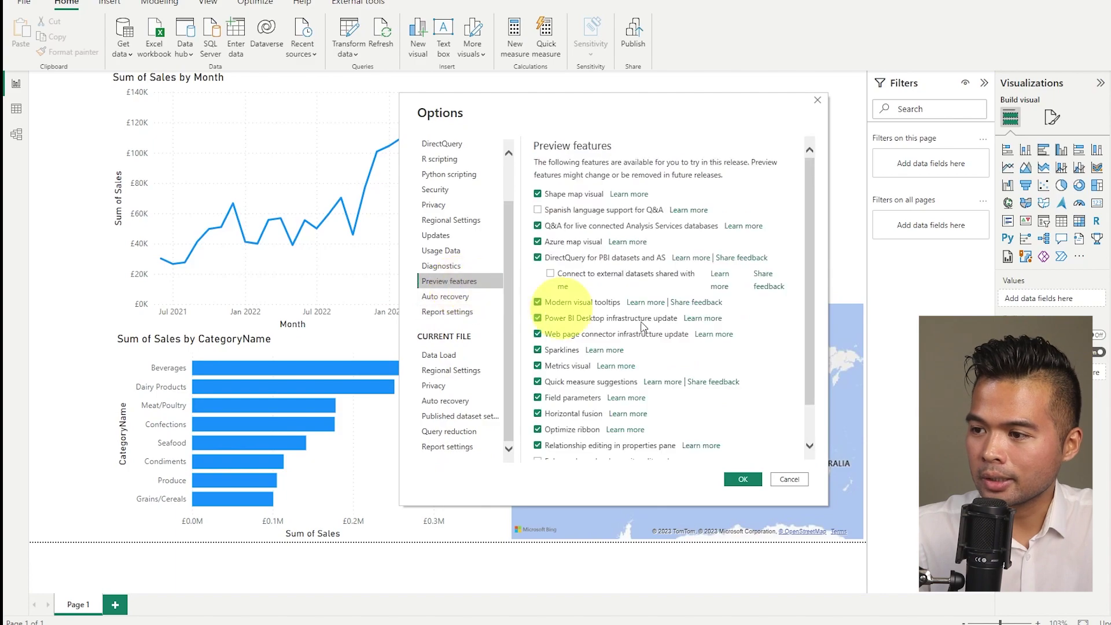
scroll(697, 402, down, 1)
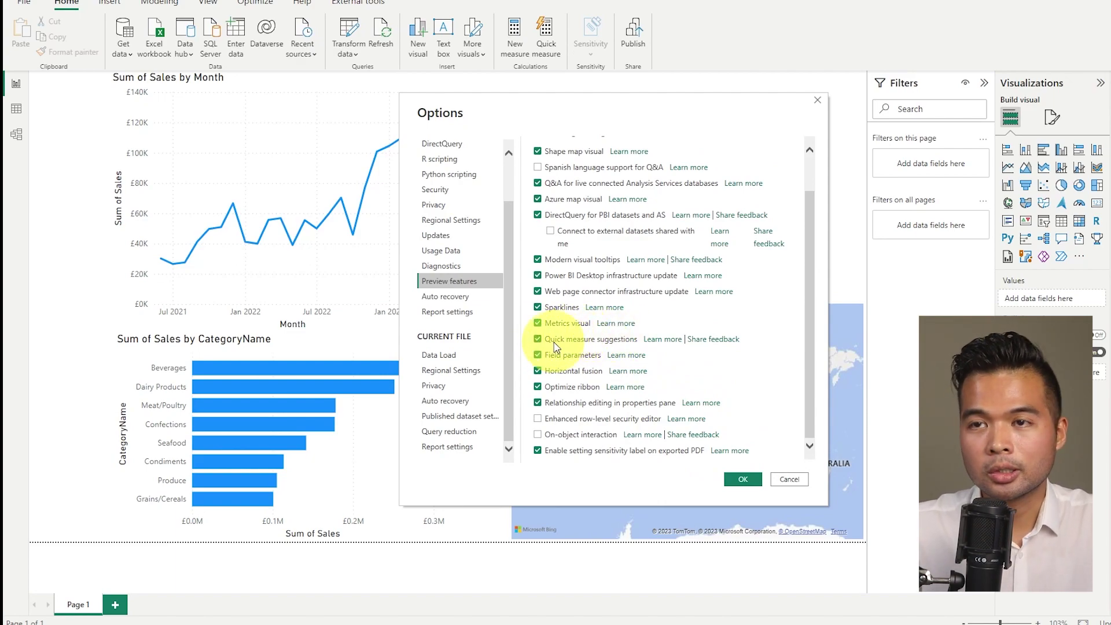
Step: Close the Options dialog and open the Quick measure pane from the Home ribbon
click(817, 102)
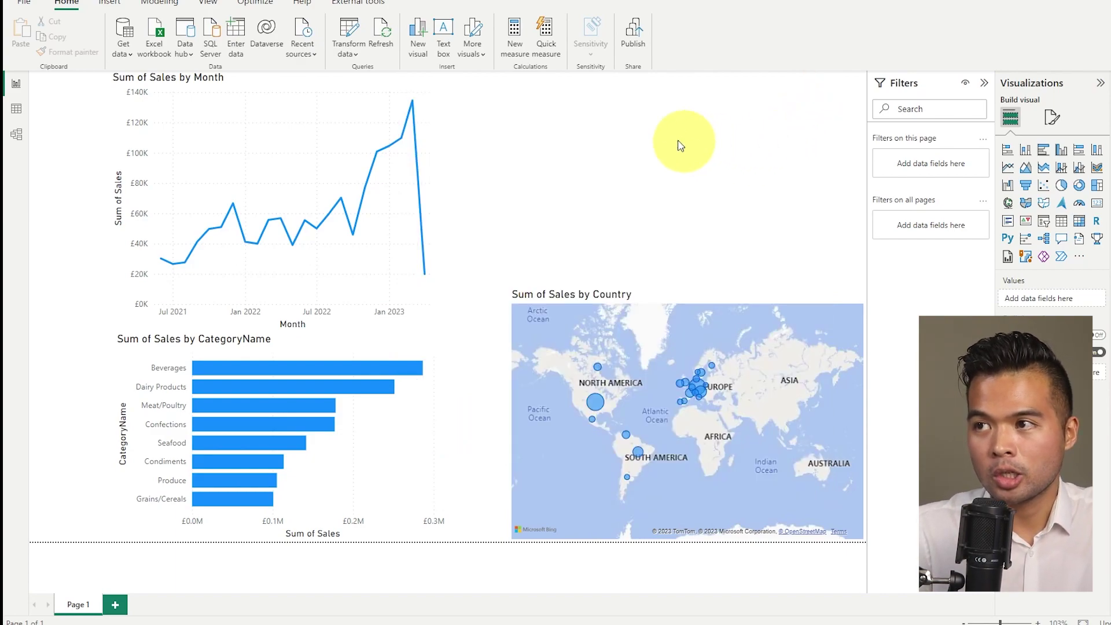
click(551, 31)
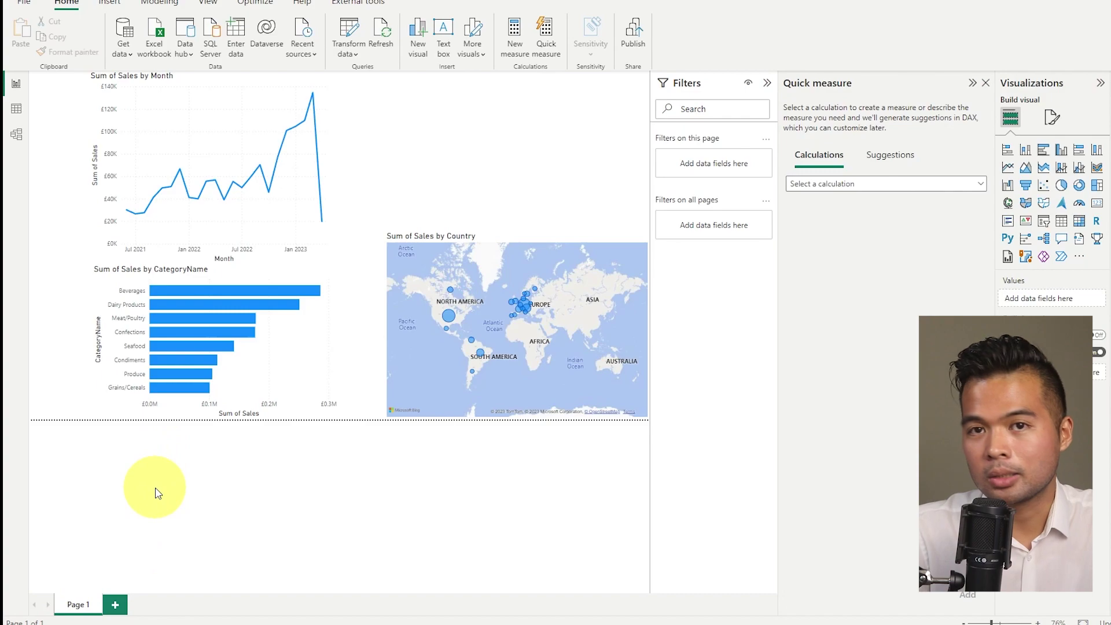
Step: In the Power BI service tenant settings, check the user data geography and Quick measure suggestions settings
click(164, 588)
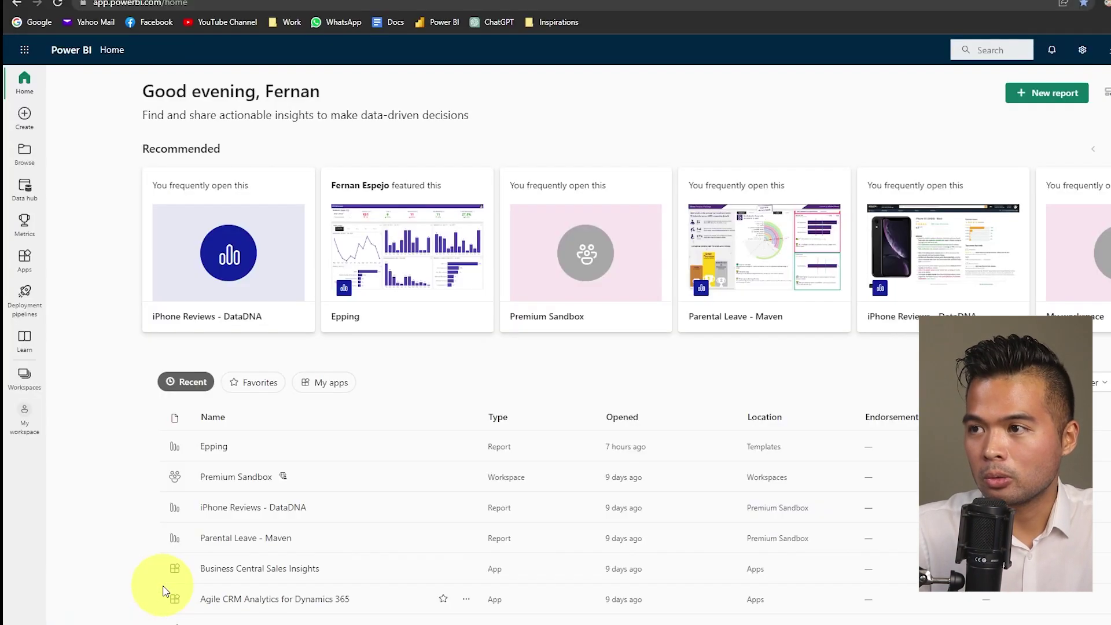
click(1082, 51)
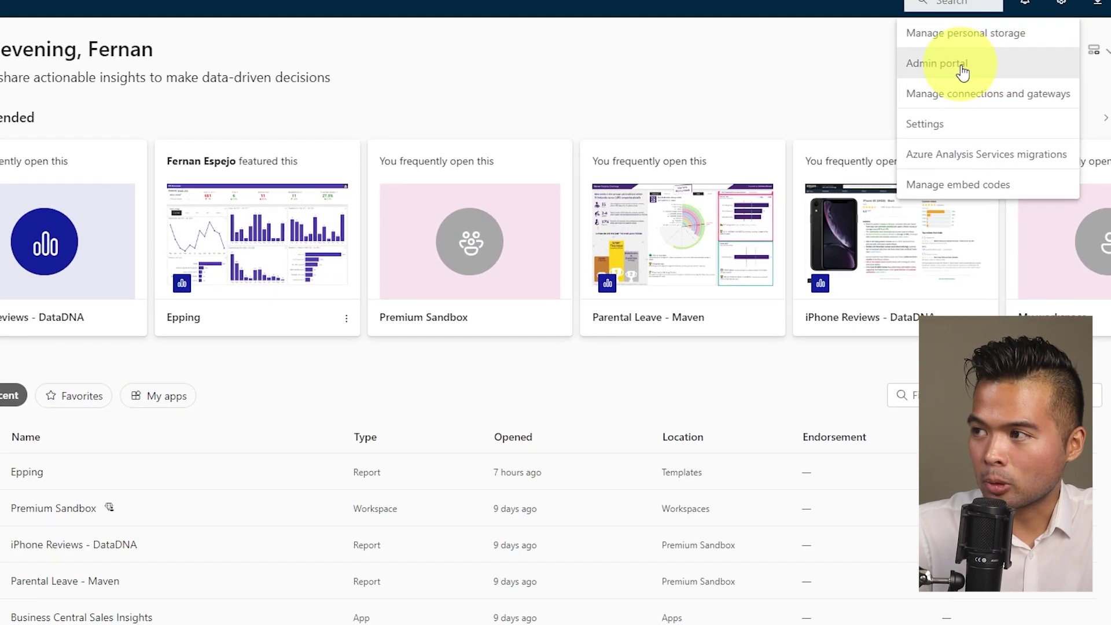
click(962, 67)
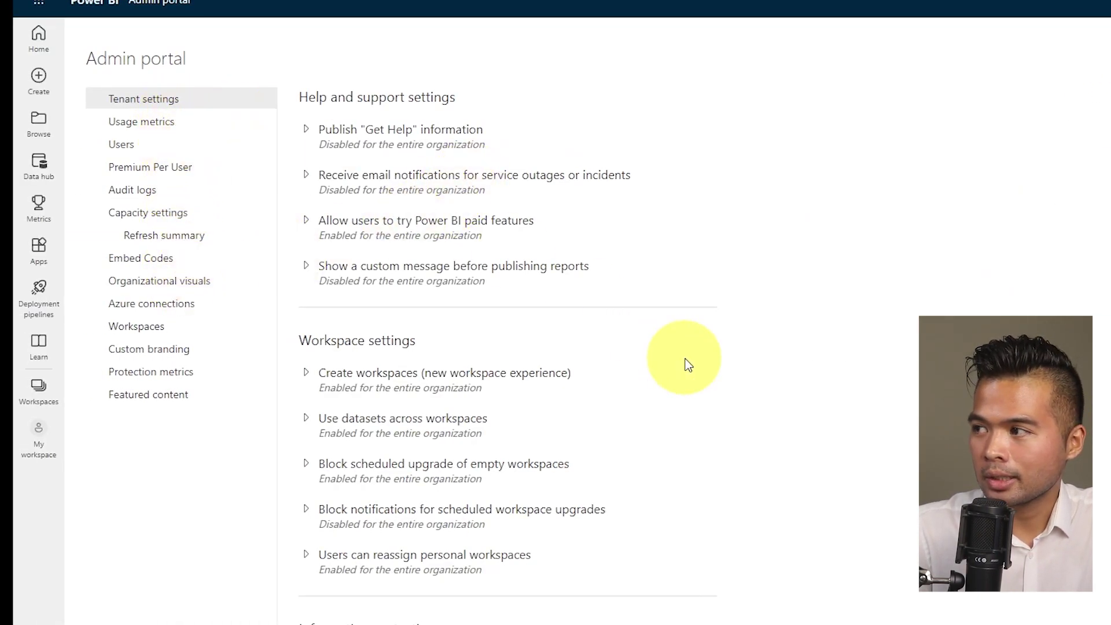
scroll(687, 364, down, 20)
scroll(687, 365, down, 15)
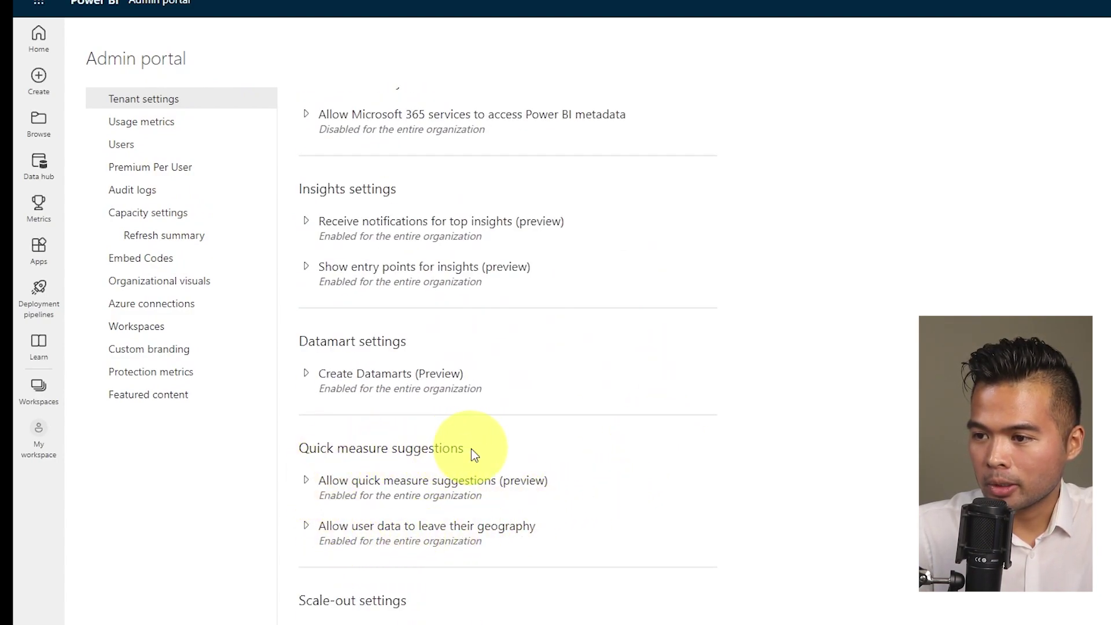
click(422, 531)
scroll(651, 537, down, 3)
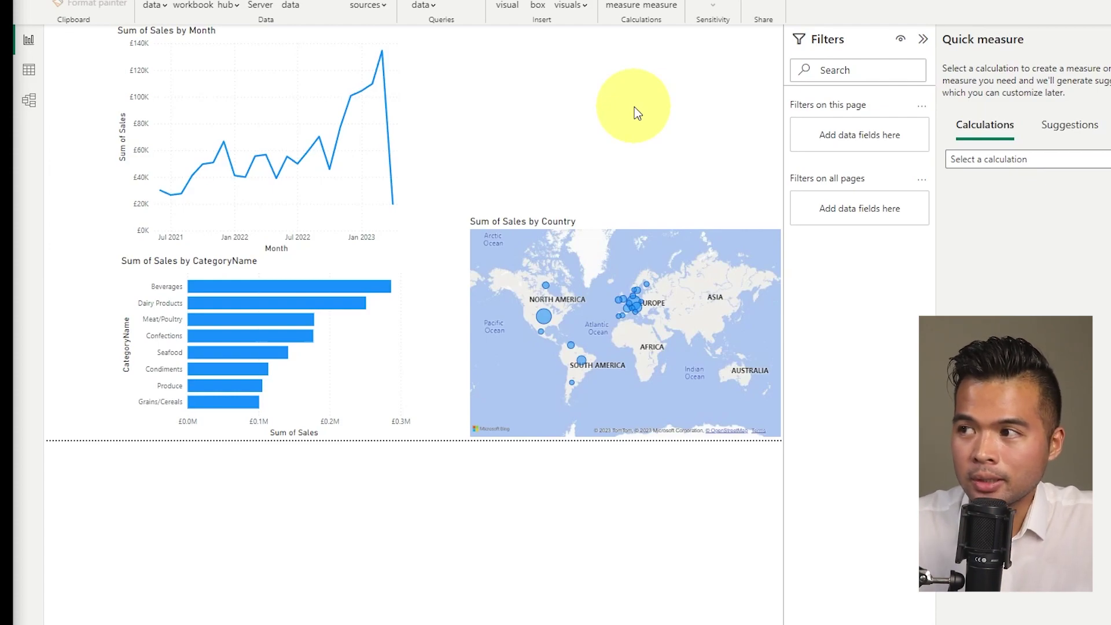
Step: On the Suggestions tab, describe 'total sales' and generate the SUM('Order Details'[Sales]) suggestion
click(1071, 128)
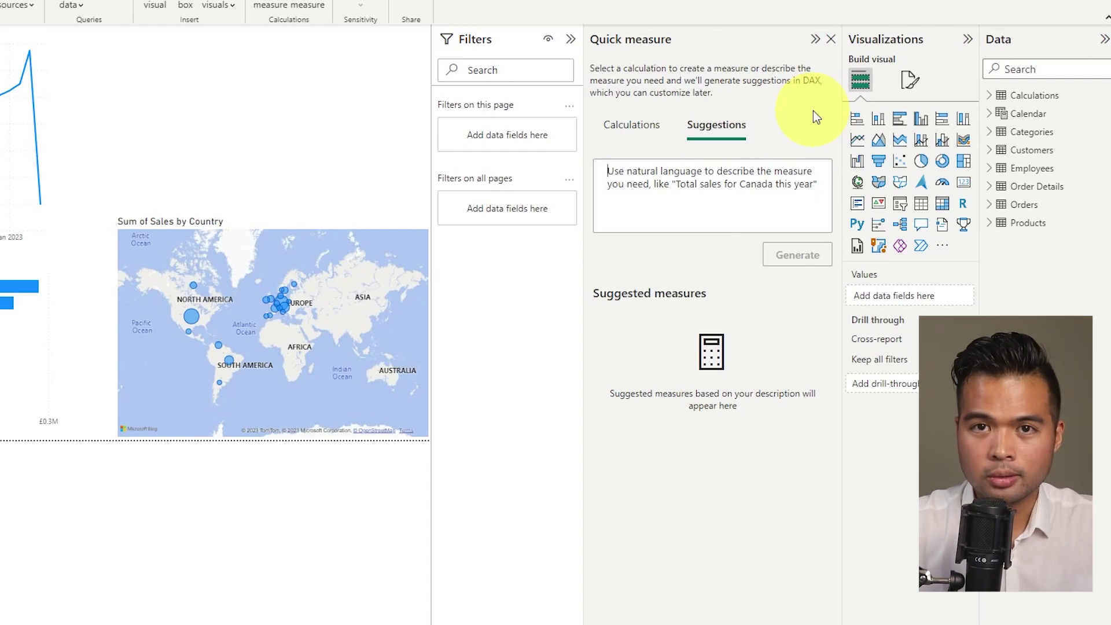
text(tot)
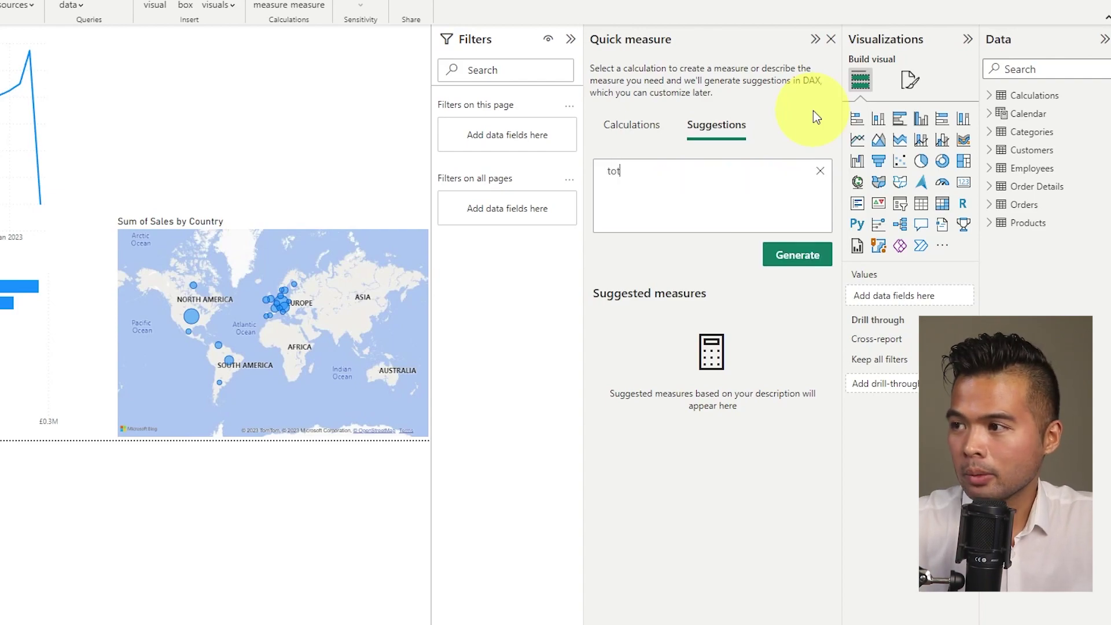
text(al sales)
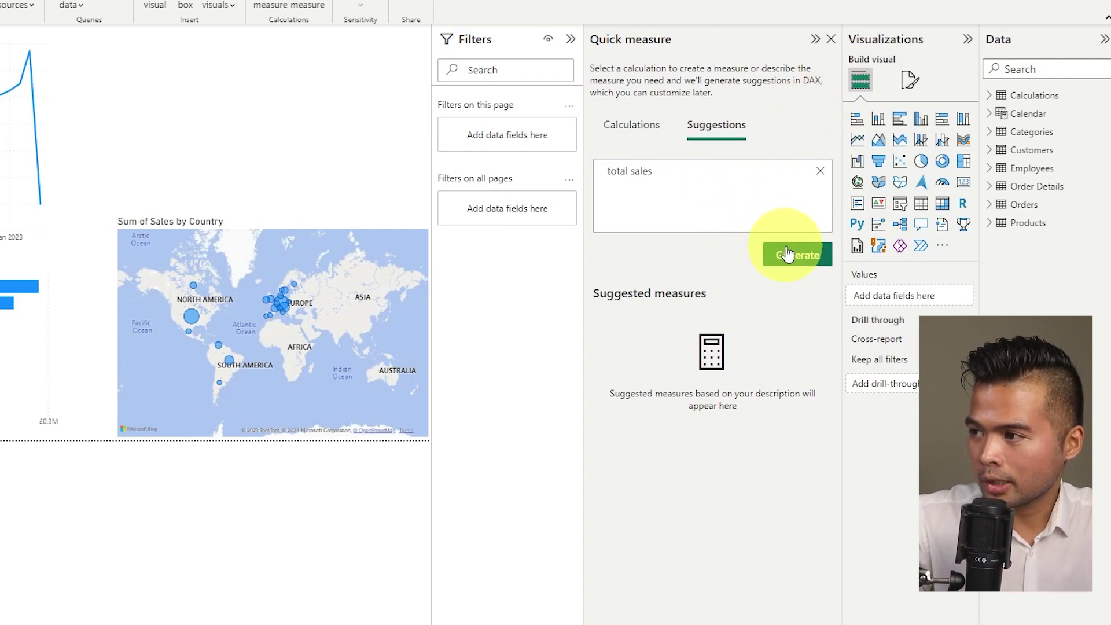
click(720, 196)
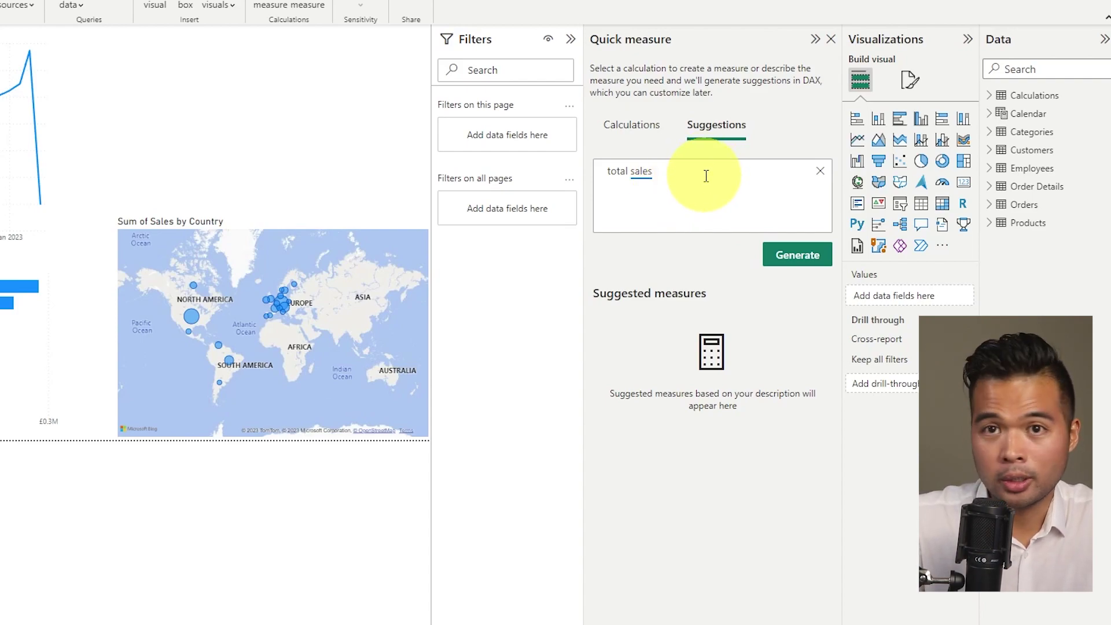
click(783, 253)
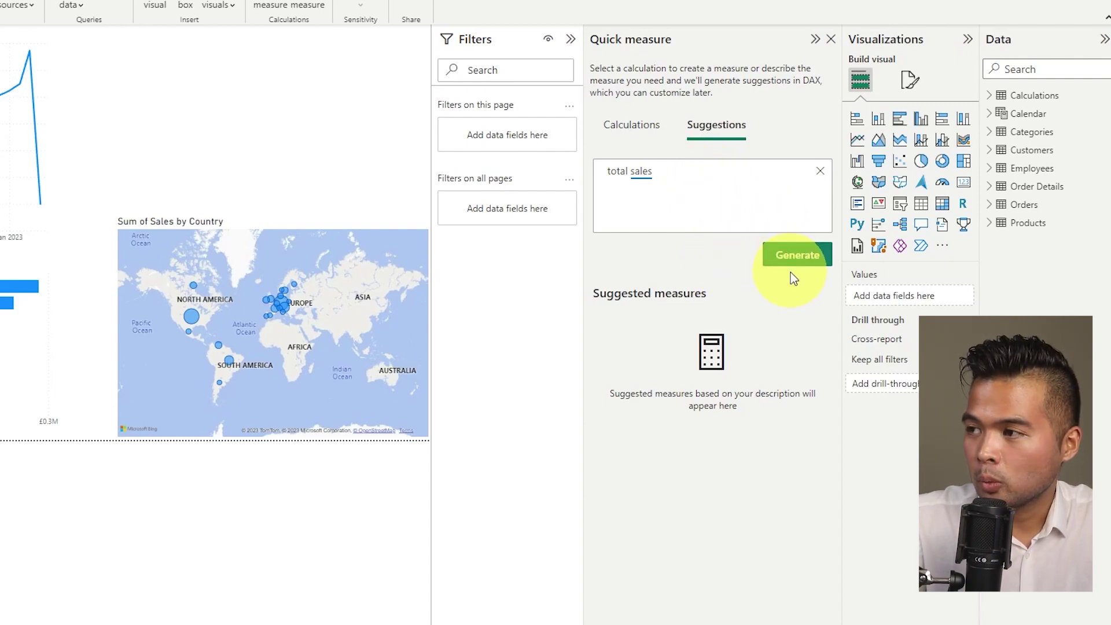
click(796, 257)
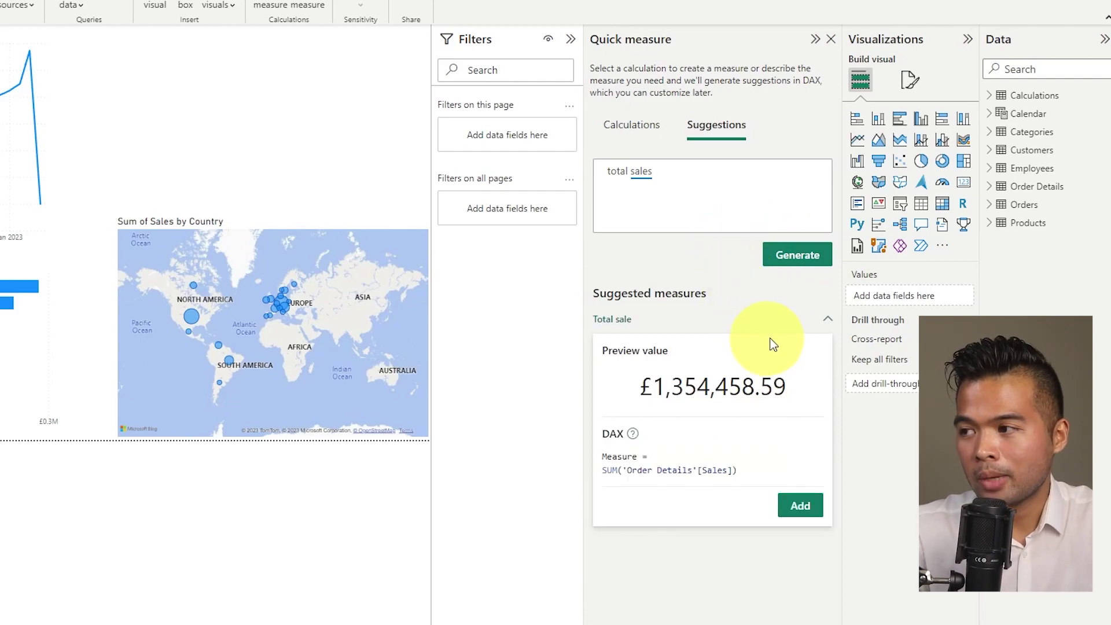
click(828, 327)
click(829, 327)
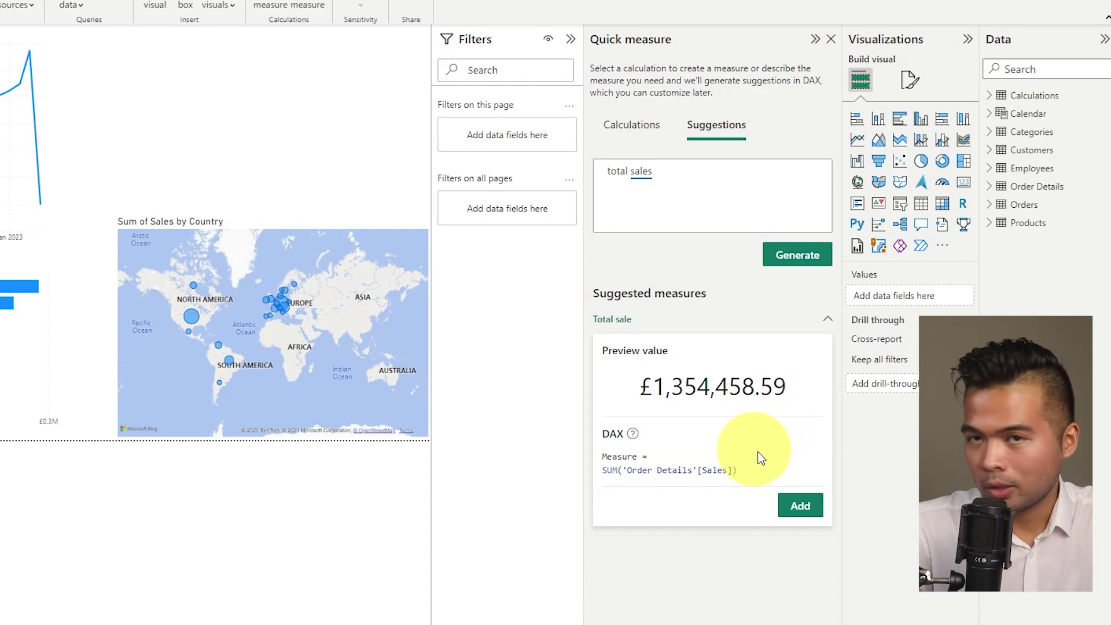
Step: Add the suggested measure as 'Total Sales' and show it on the report as a £1.35M card
click(806, 507)
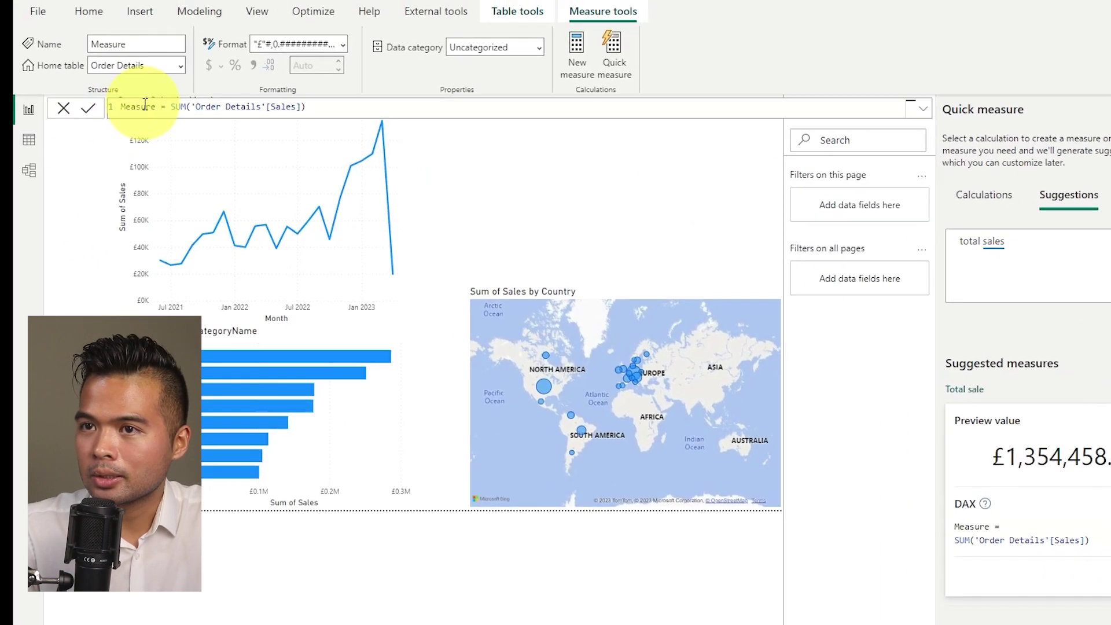
double_click(134, 107)
text(Total Sales = SUM('Order Details'[Sales)
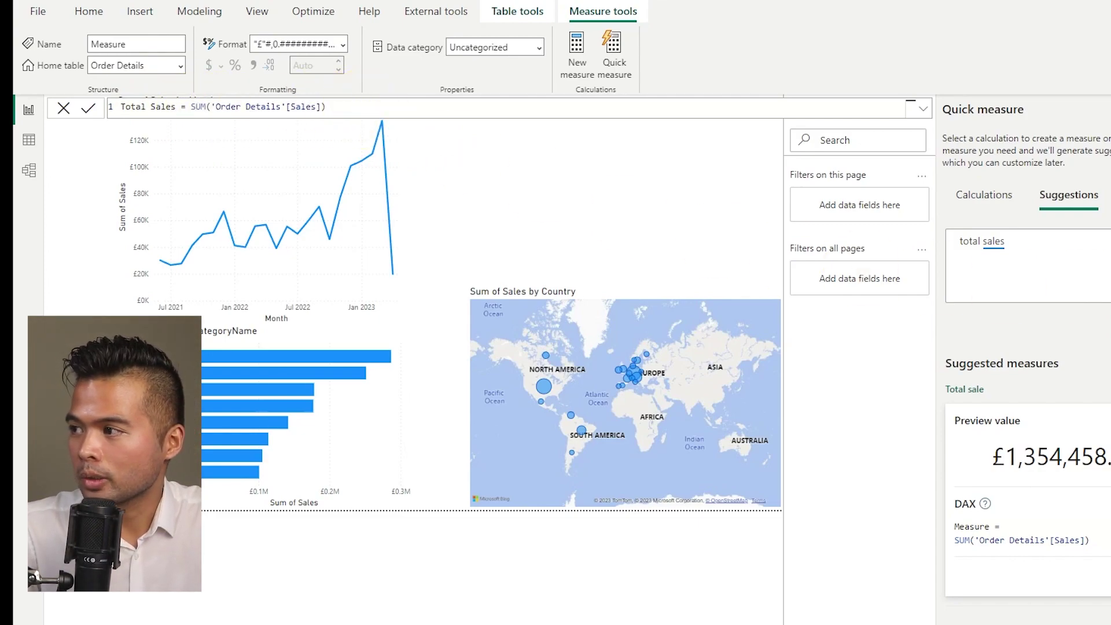
click(722, 198)
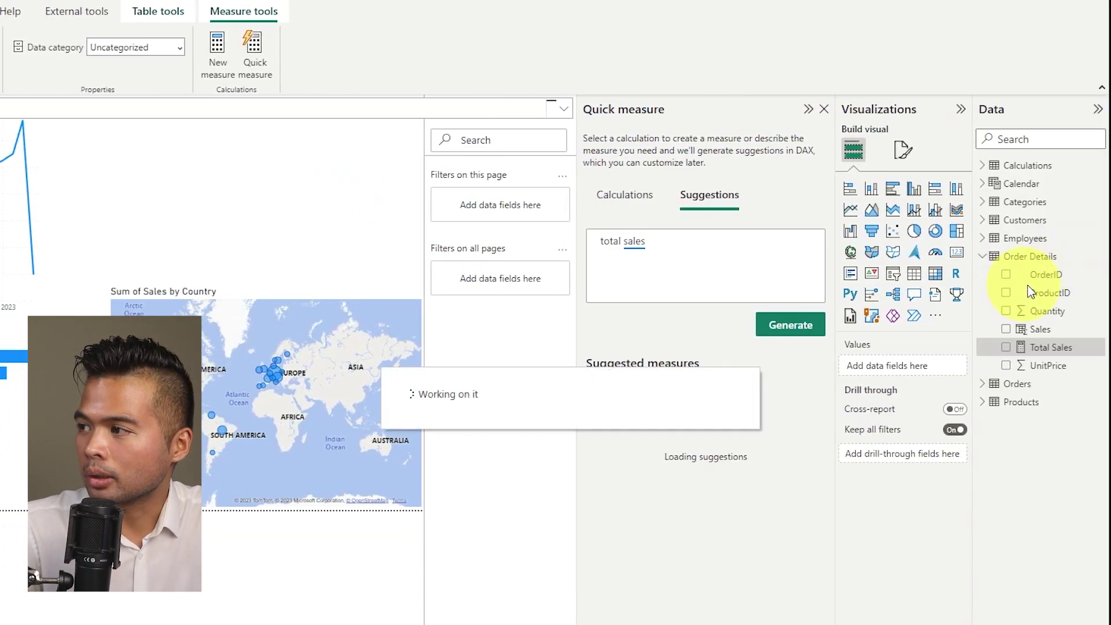
drag(1019, 347, 292, 191)
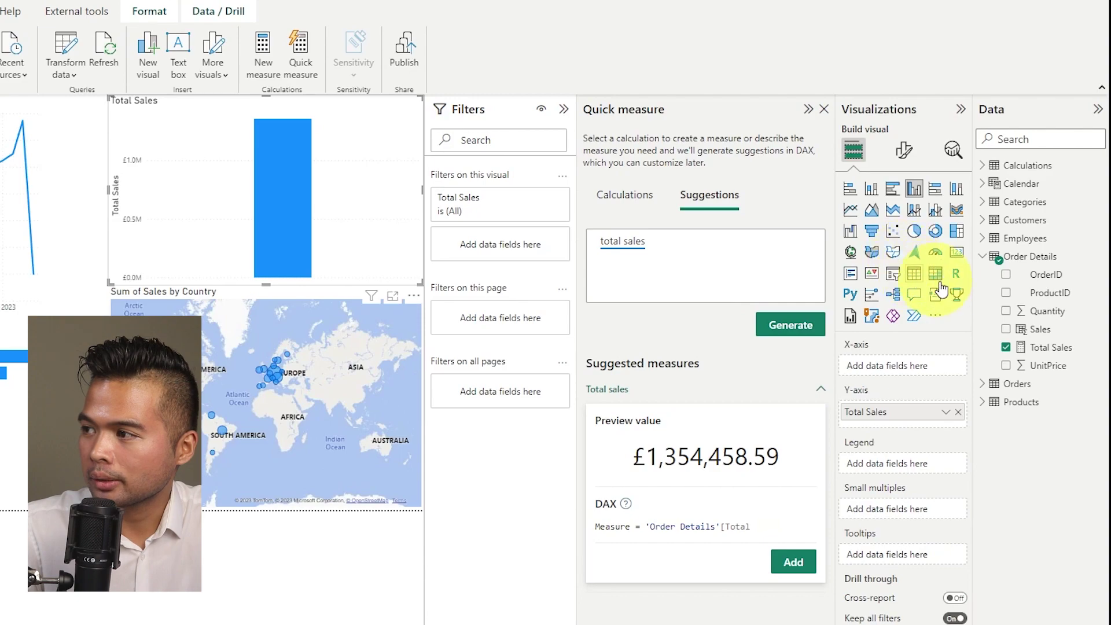
click(956, 252)
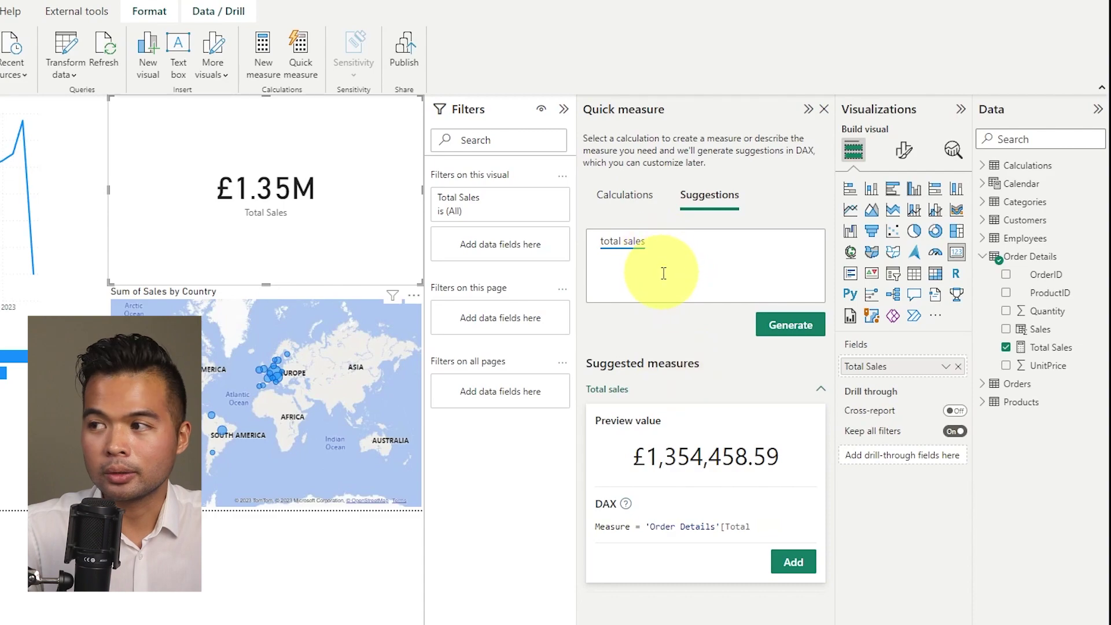
Step: Extend the description to 'total sales by Beverages', generate, and view the £17,590.3713 measure's full DAX
triple_click(635, 242)
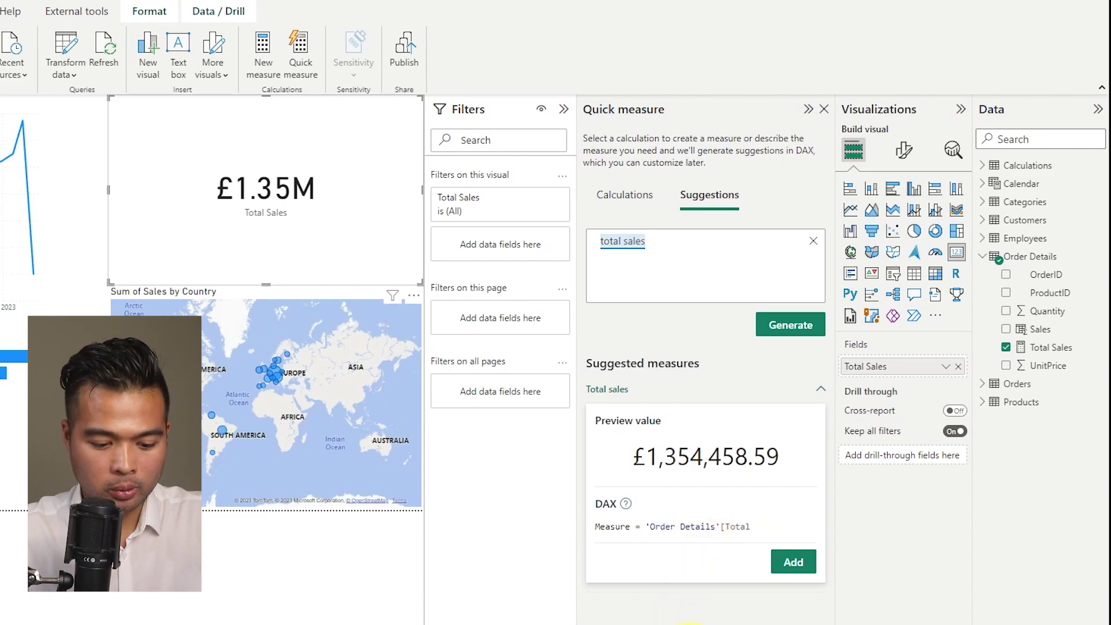
key(End)
text(by )
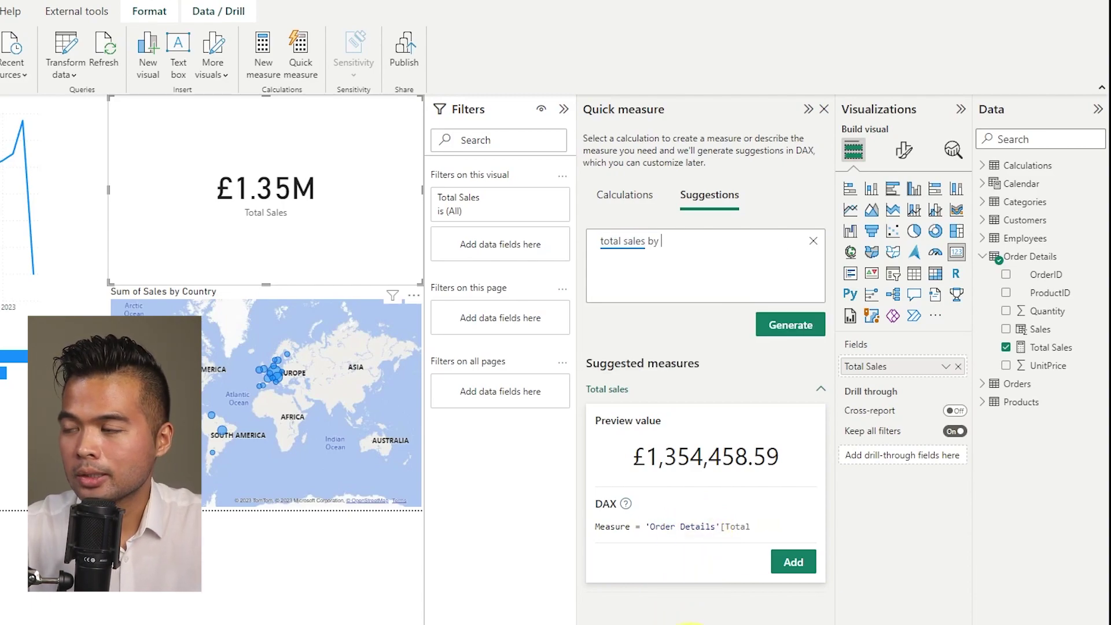
text(Beve)
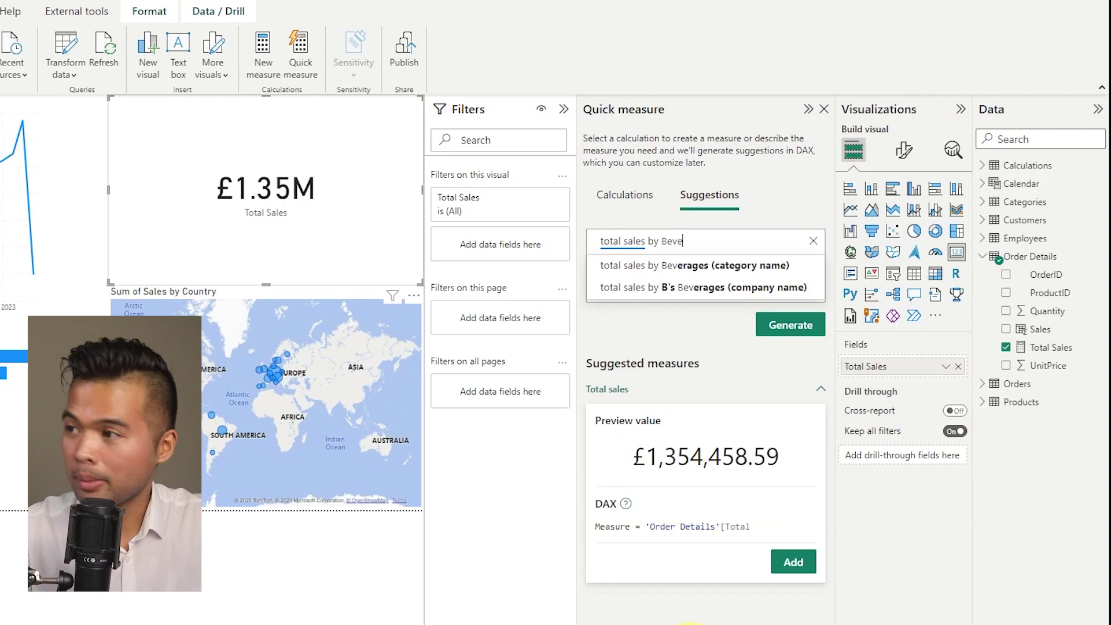
text(rages)
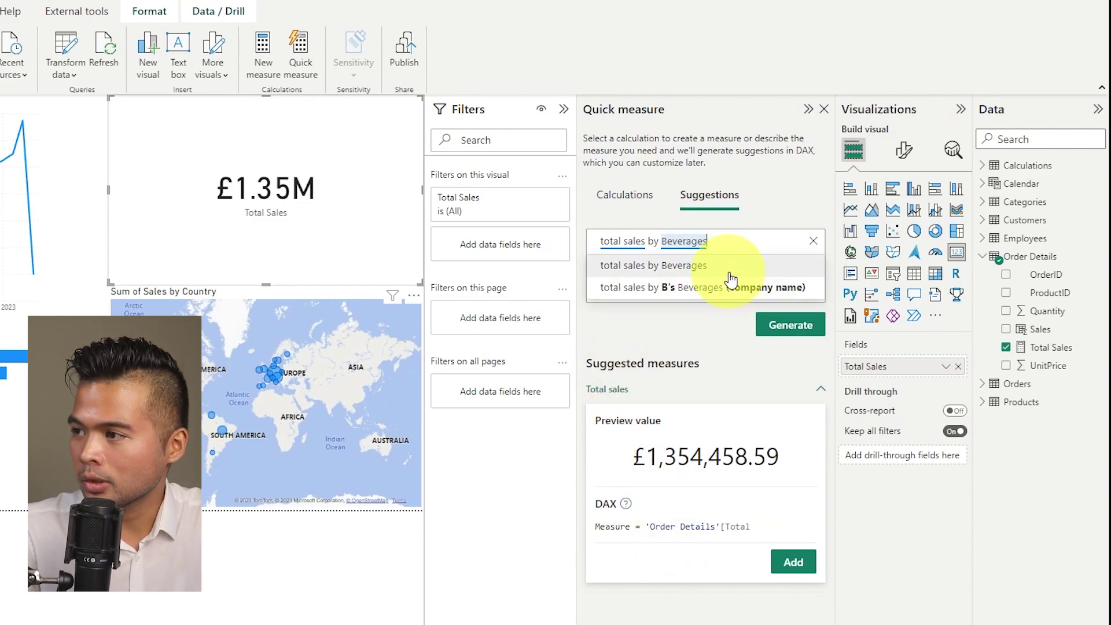
click(770, 325)
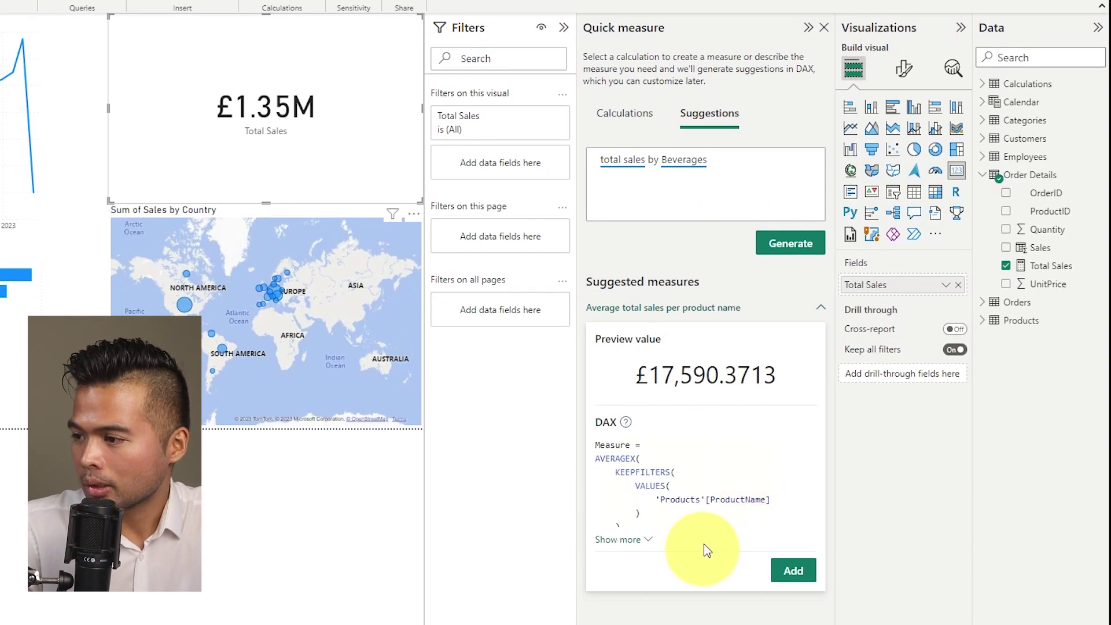
click(694, 541)
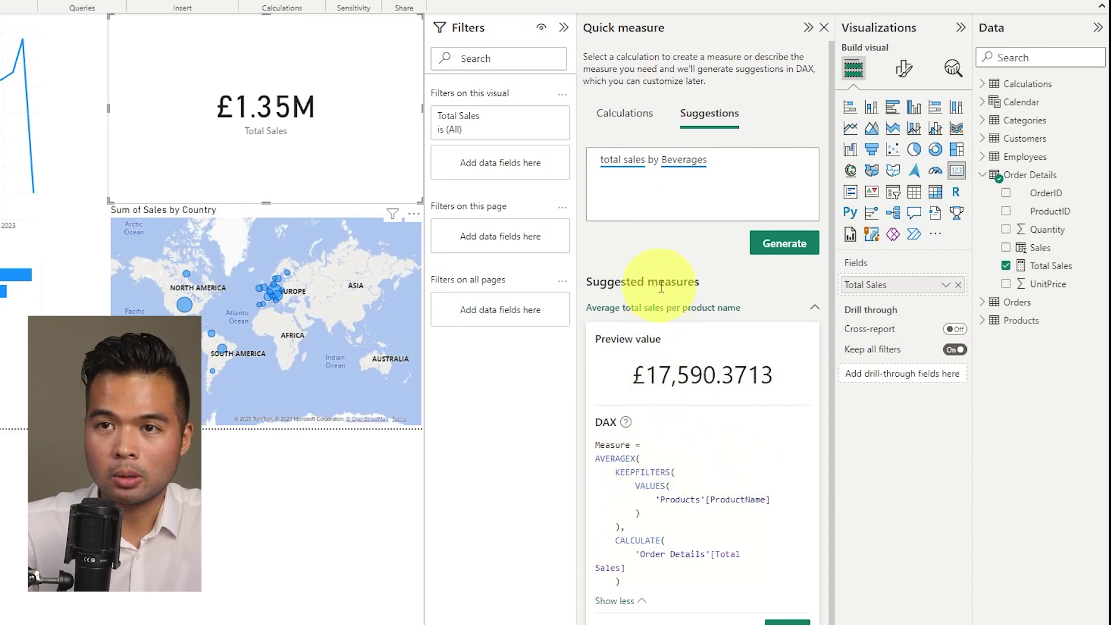
scroll(671, 545, down, 1)
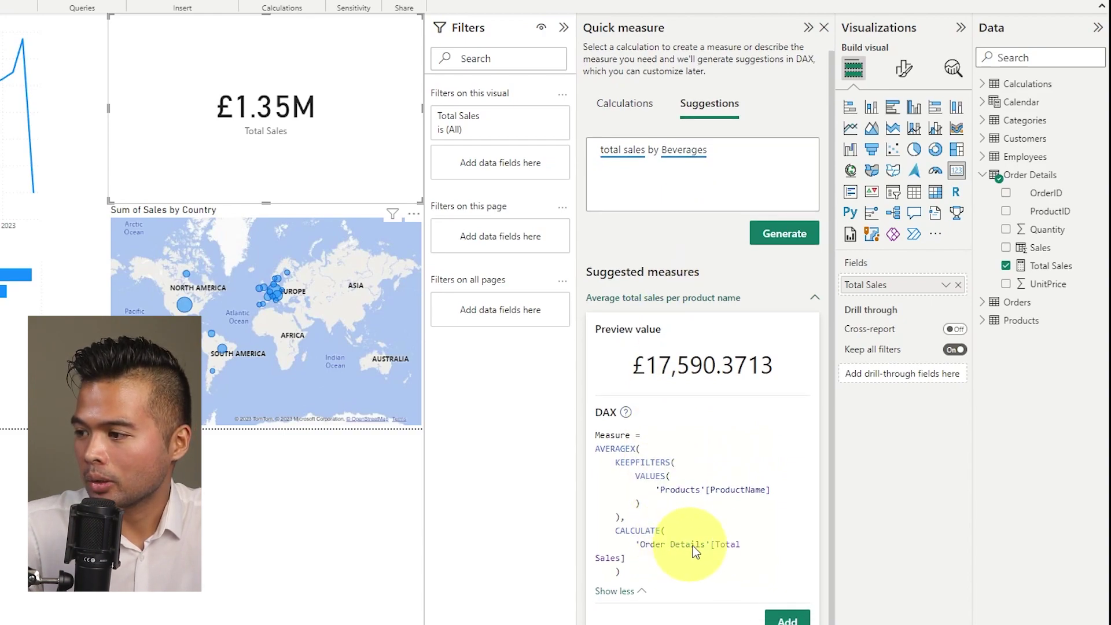
Step: Replace the description with 'sum of sales of Beverages' and generate suggestions
triple_click(732, 158)
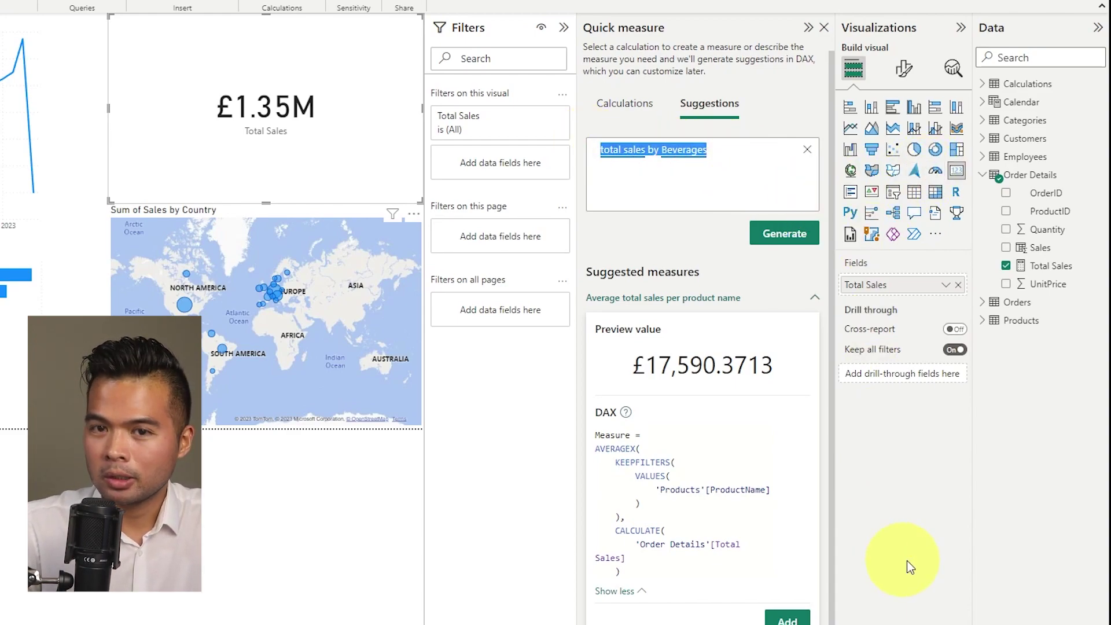
text(sum sale)
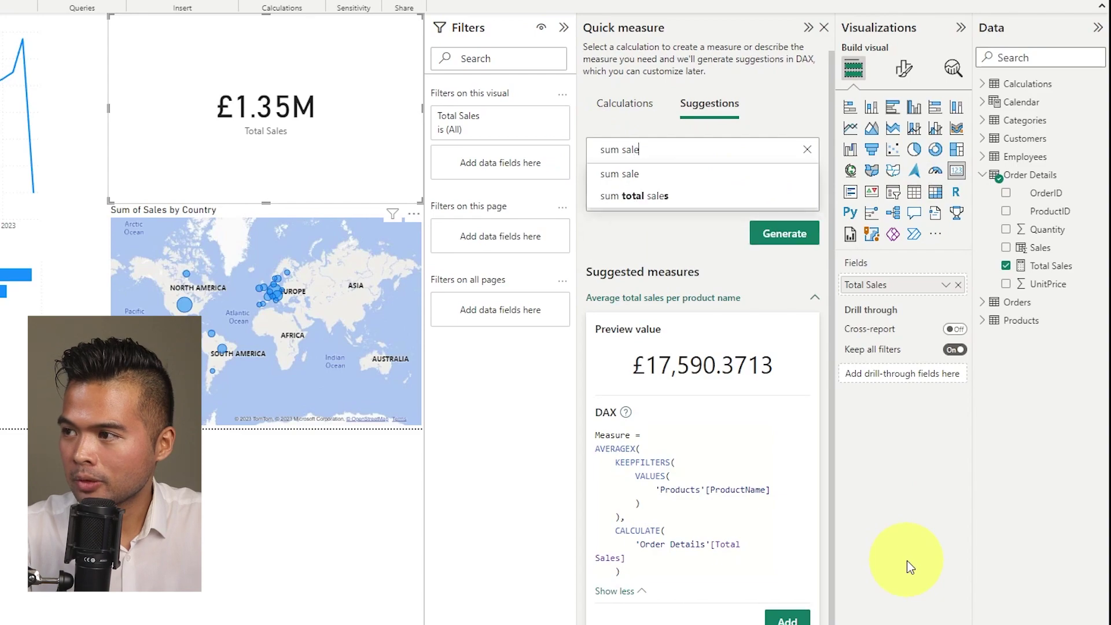
key(BackSpace)
key(BackSpace)
key(BackSpace)
key(BackSpace)
text(of sales )
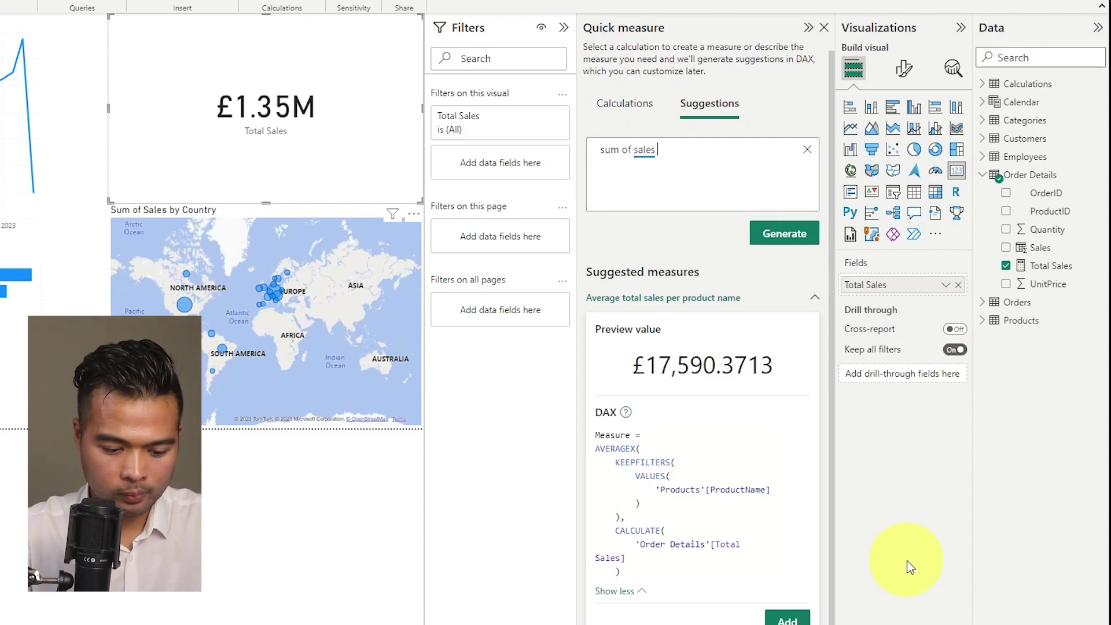
text(of Beverages)
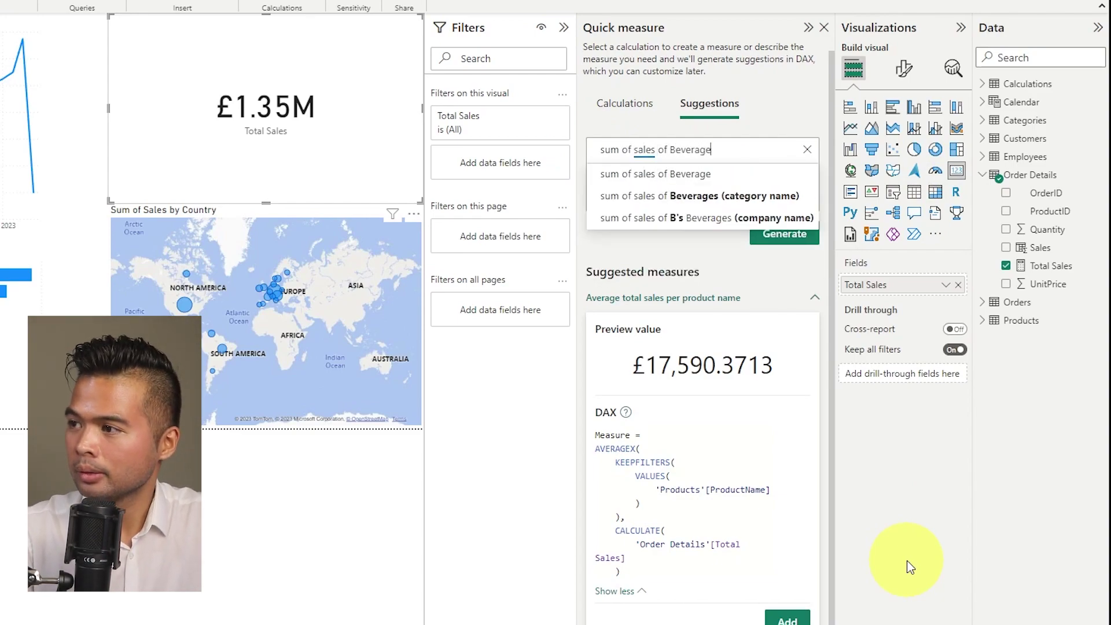
click(765, 243)
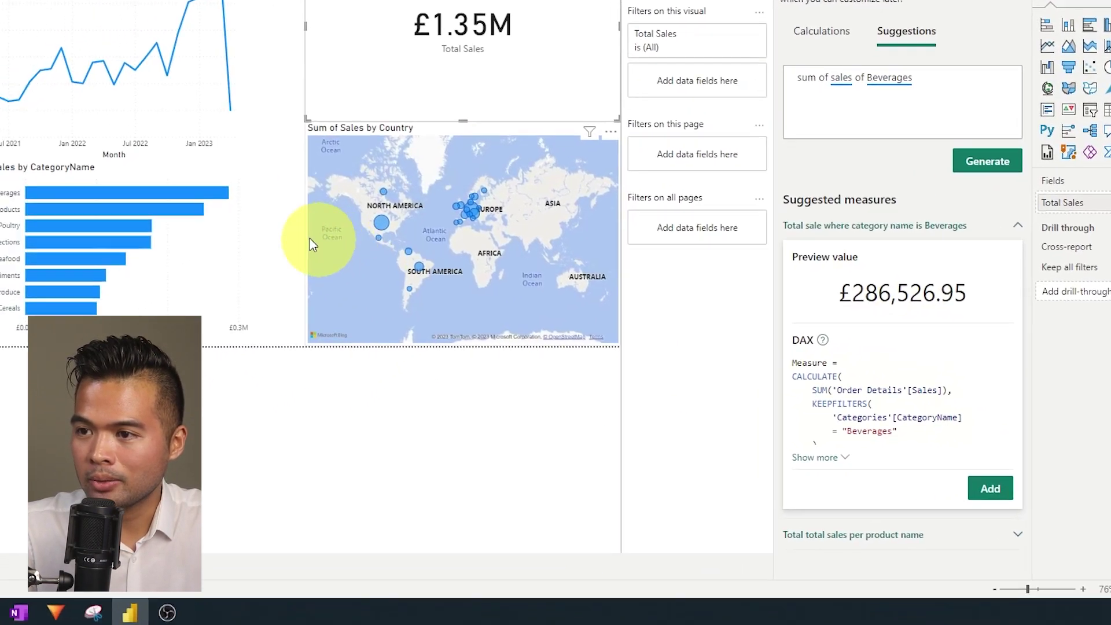
mouse_move(0, 277)
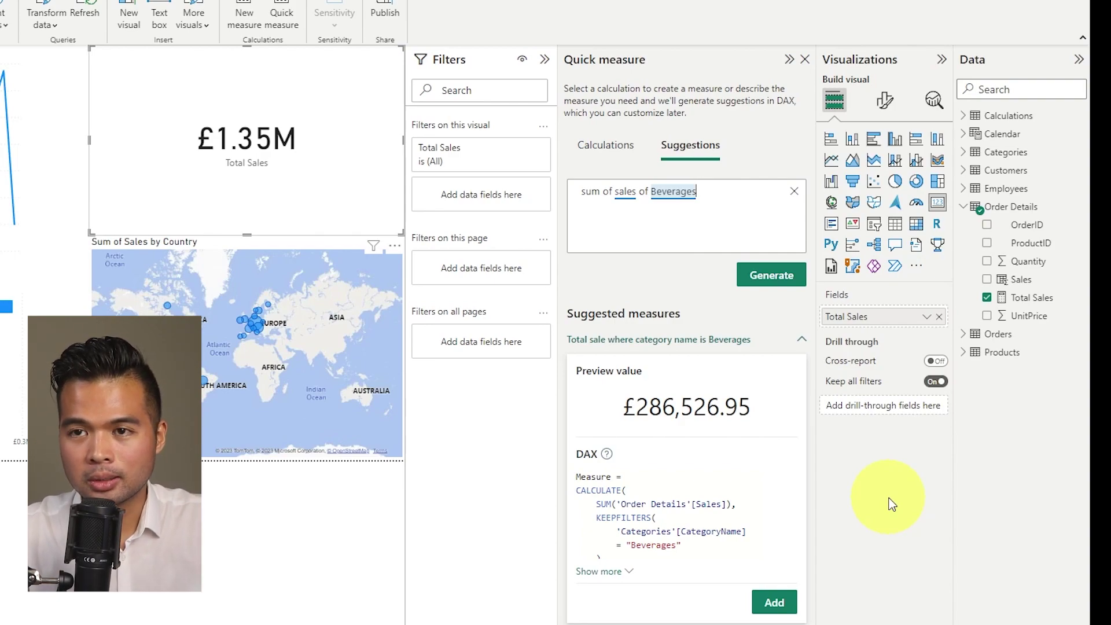
Step: Append 'and Dairy Products', regenerate, and view the £537,857.45 measure's full DAX
text(and)
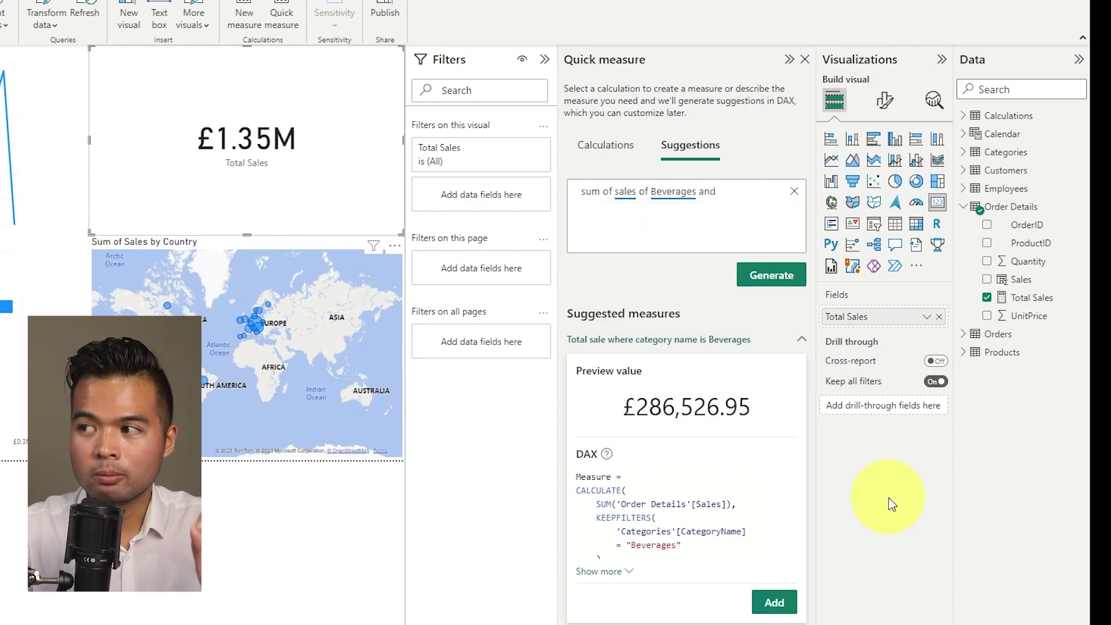
text( Dairy Product)
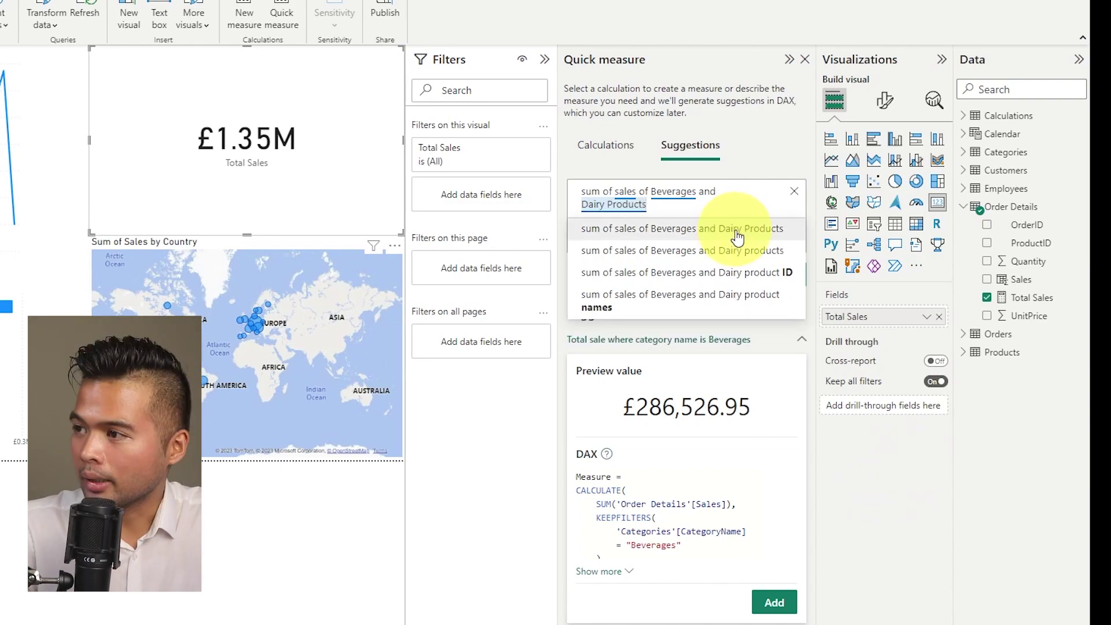
text(s)
click(768, 276)
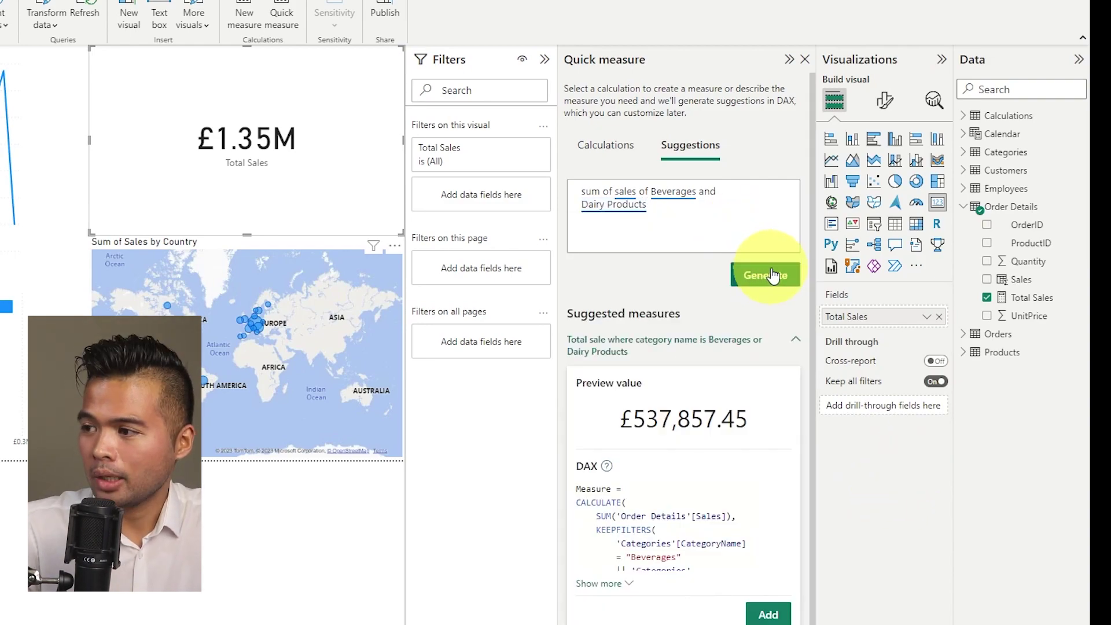
click(622, 581)
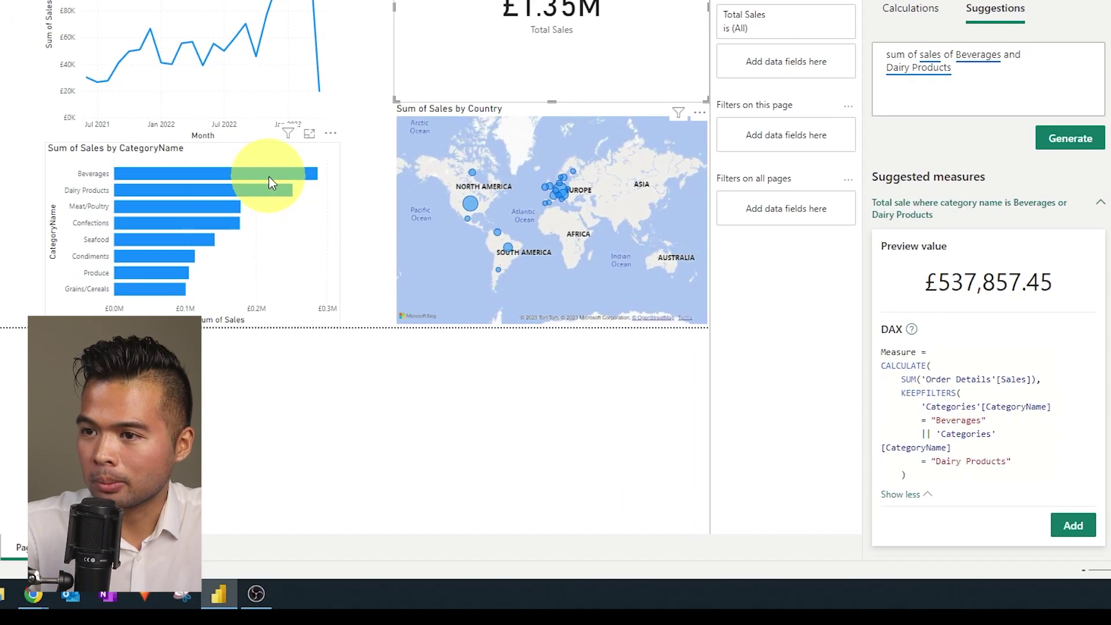
mouse_move(268, 176)
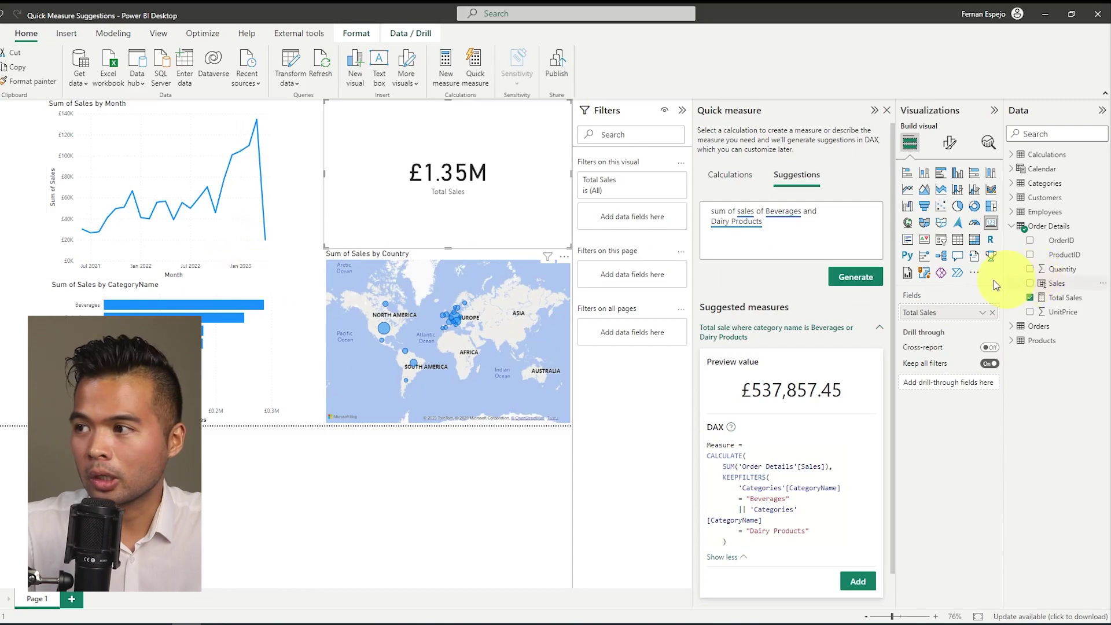
Step: Inspect how the Sales column is calculated
drag(762, 221, 711, 221)
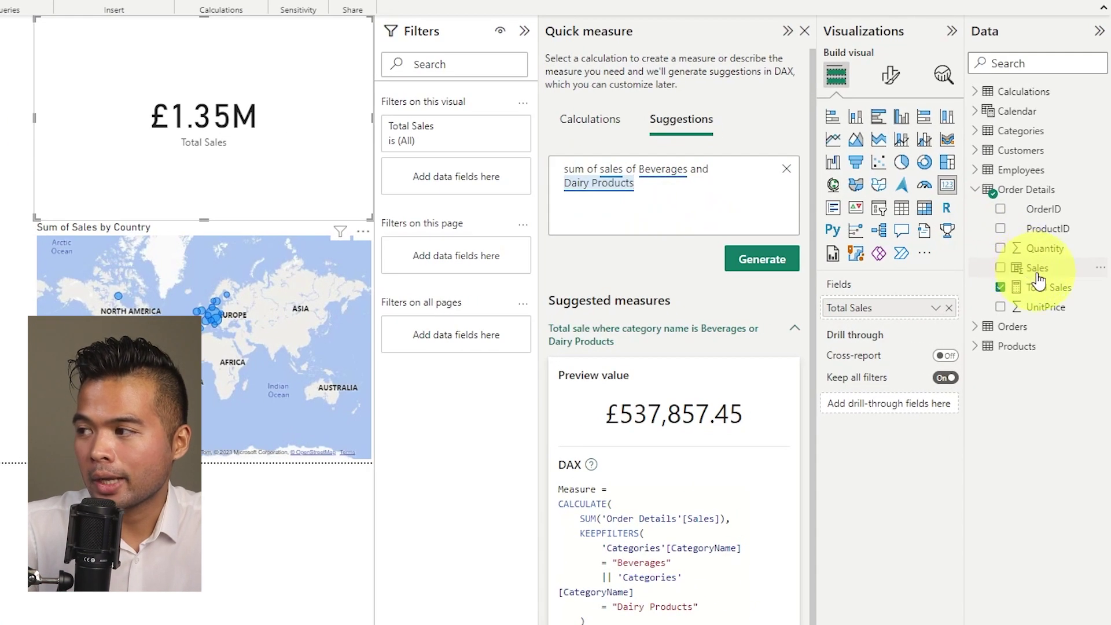
click(1040, 272)
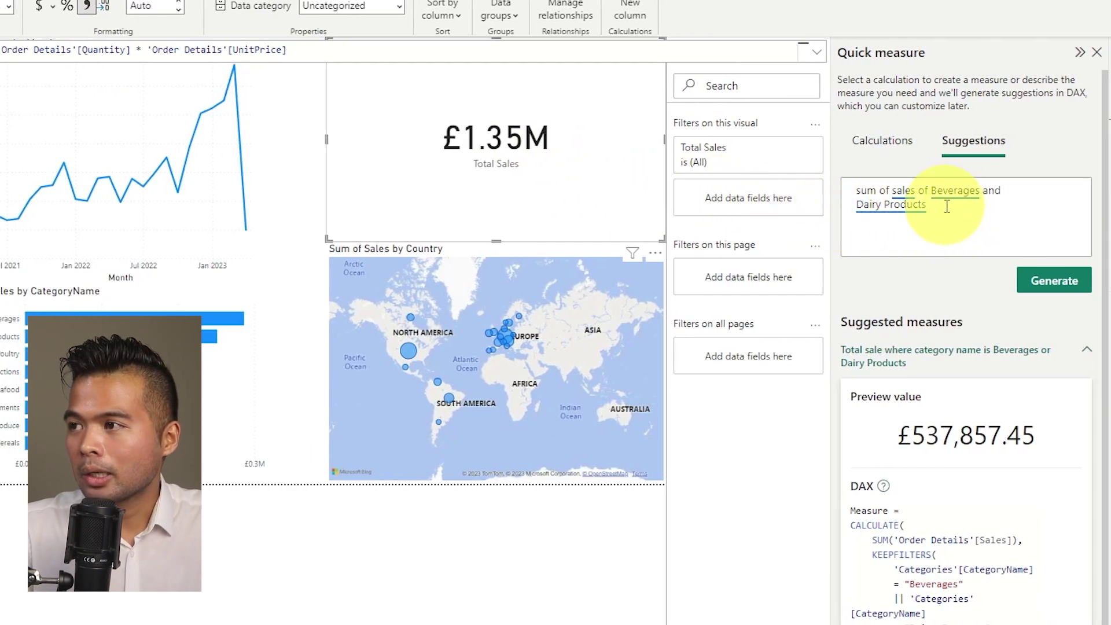
drag(927, 204, 856, 205)
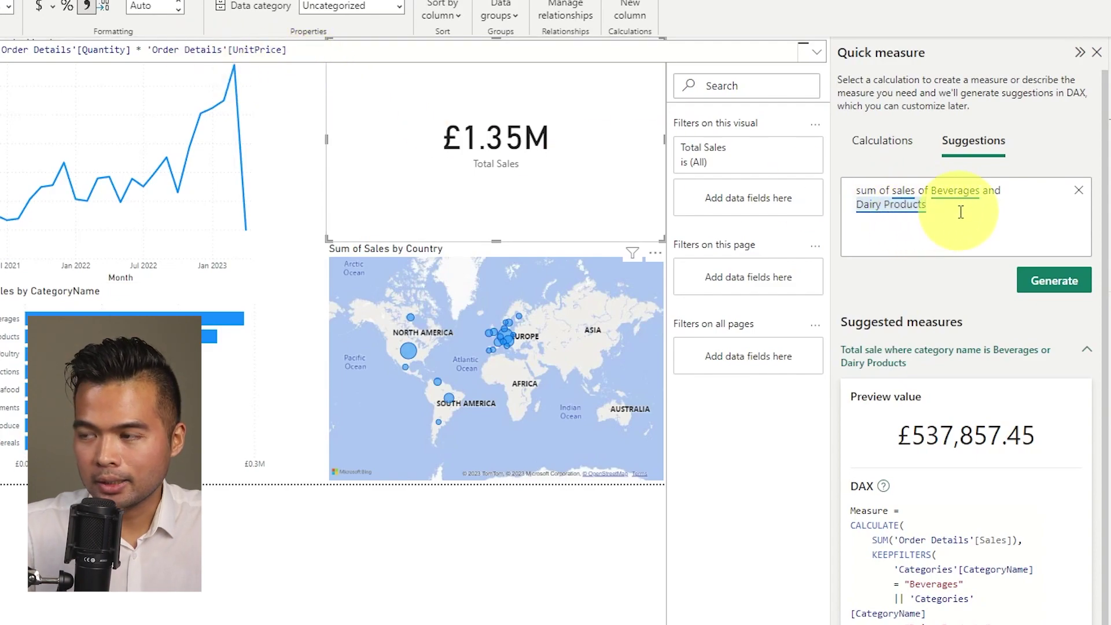
Step: Replace the description with 'quantity * unit price' and generate the 2899457198.47 suggestion
key(ctrl+a)
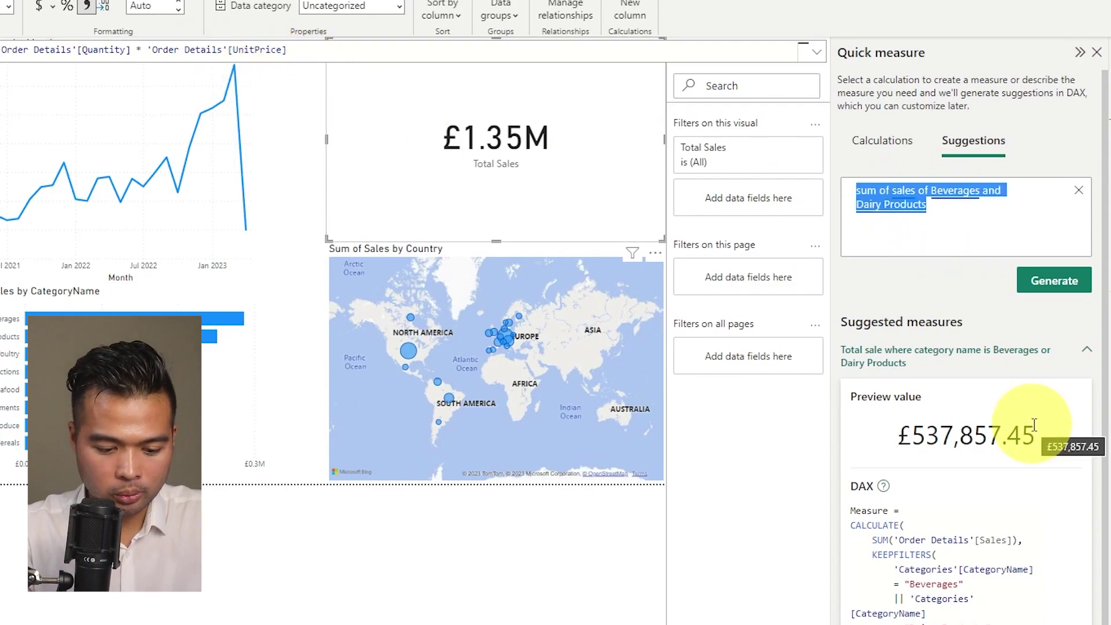
text(quantity &)
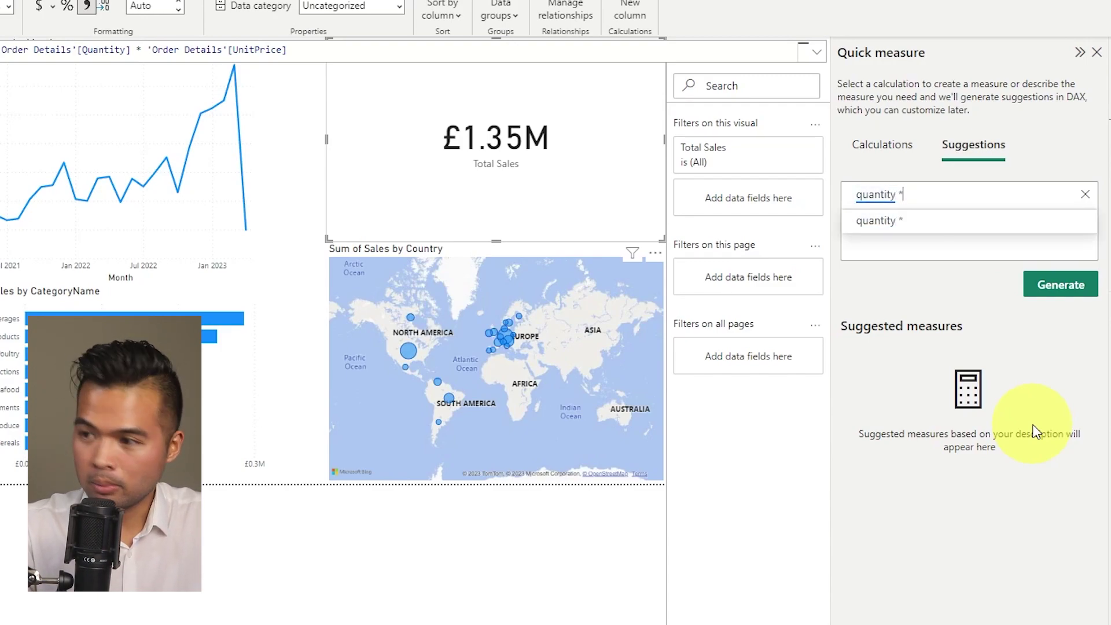
text( unit price)
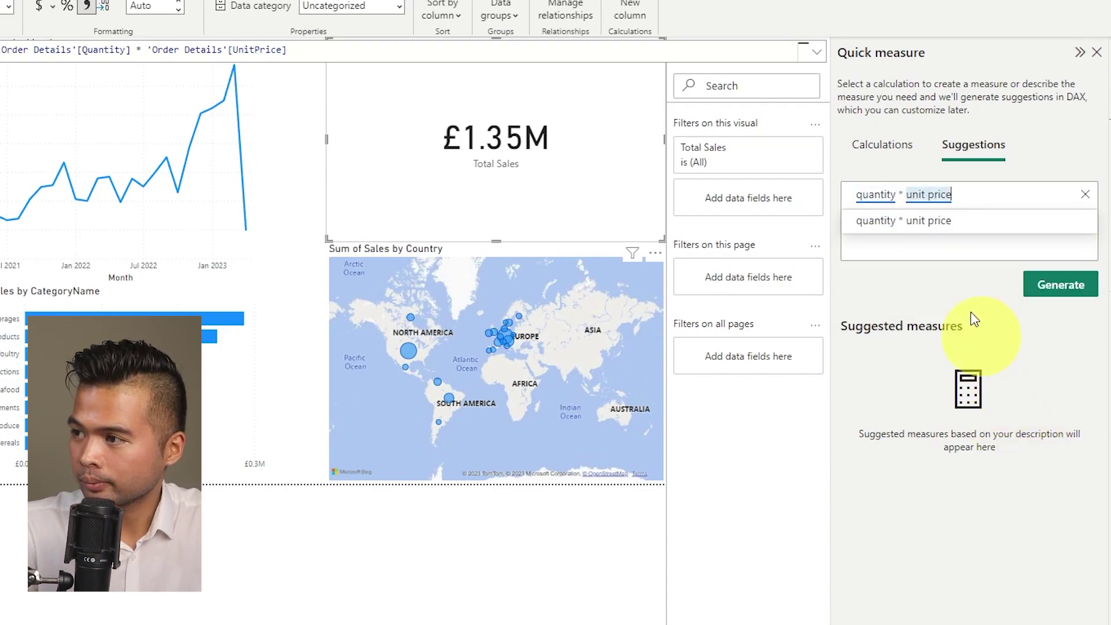
click(945, 223)
click(1062, 285)
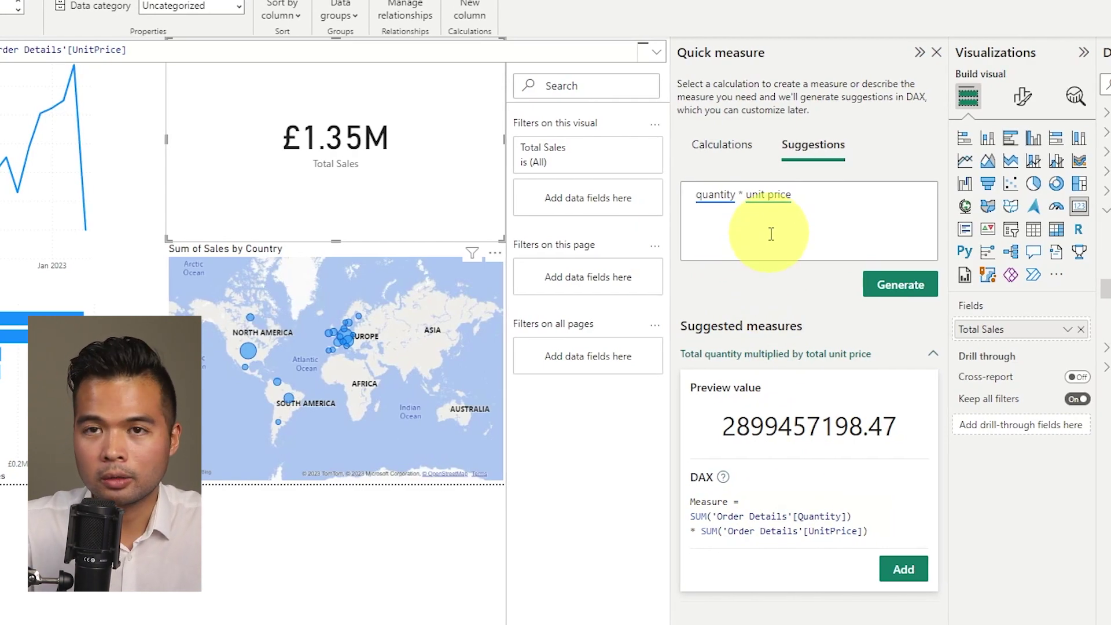
Step: Reword the description as 'for each row, calculate quantity * unit price then average' and generate
click(704, 211)
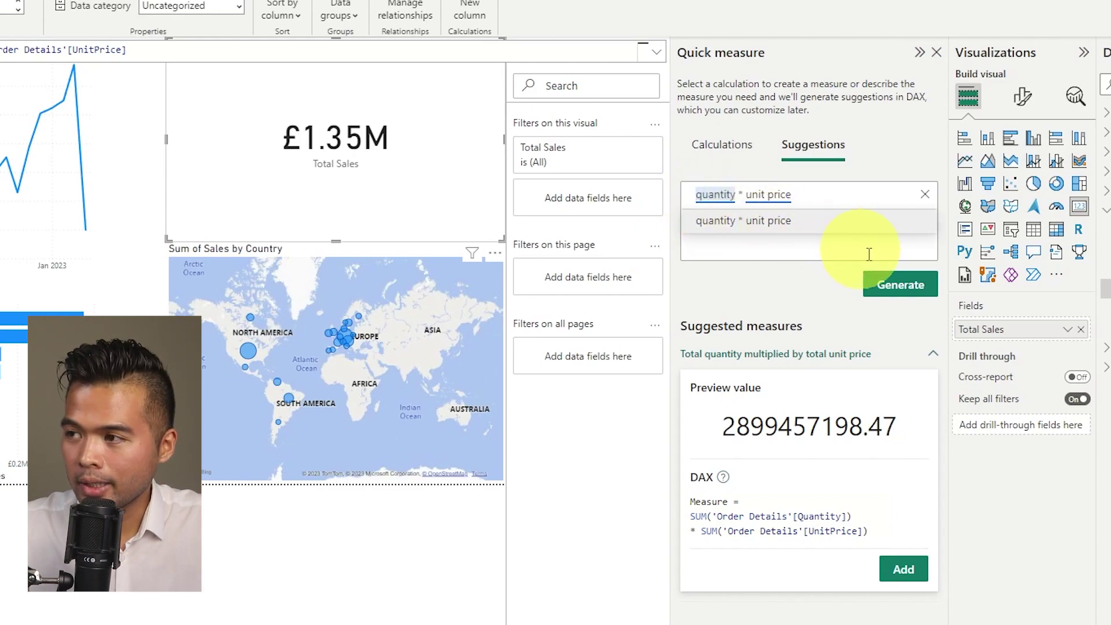
text(for each row, calculate)
key(ctrl+Right)
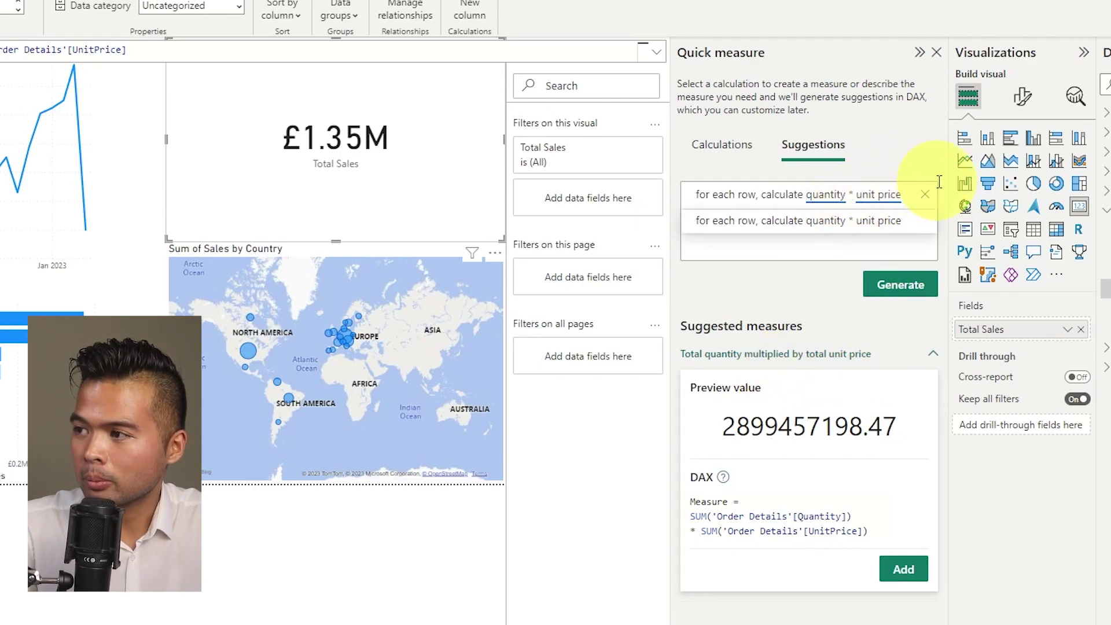
key(shift+End)
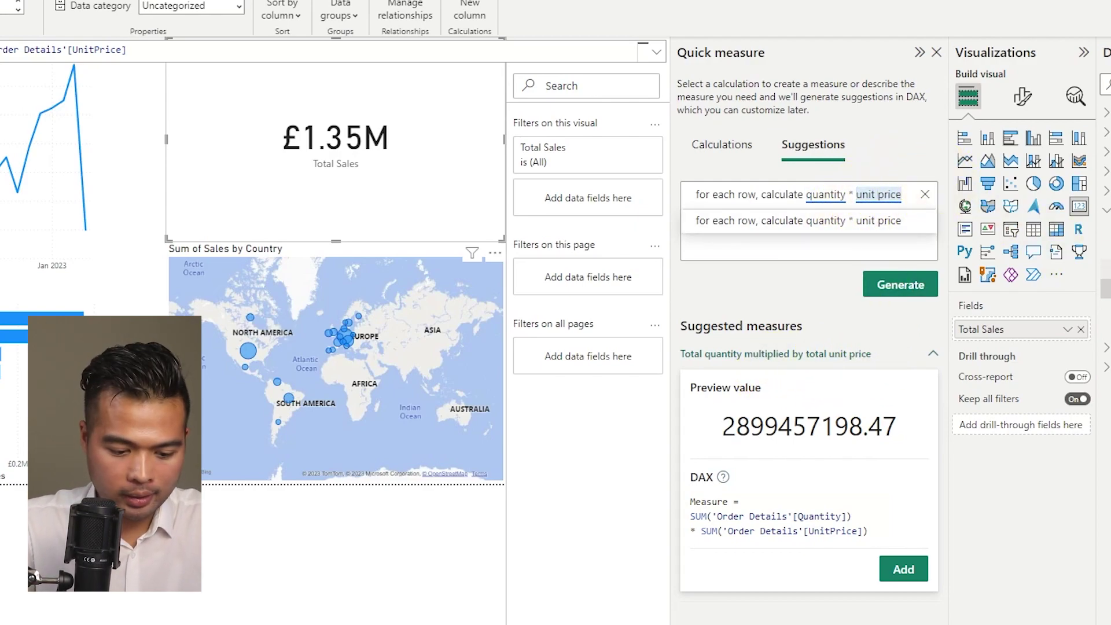
key(End)
text(then average)
click(893, 292)
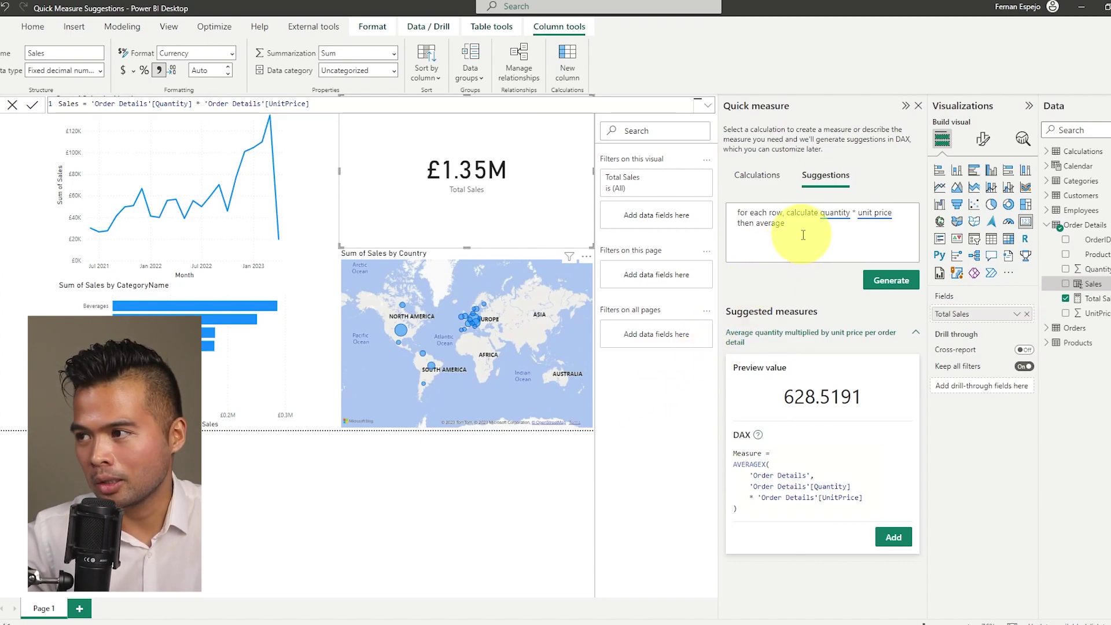
Step: Describe 'if unit price > 10 then "expensive" else "cheap"' and view the suggested IF measure's full DAX
triple_click(742, 214)
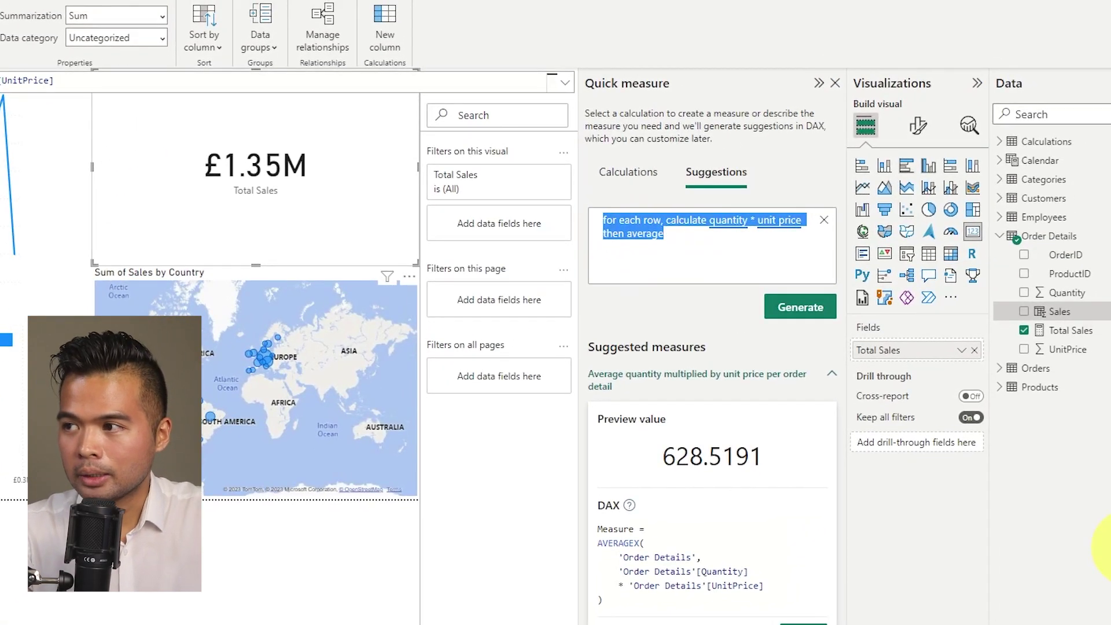
text(if)
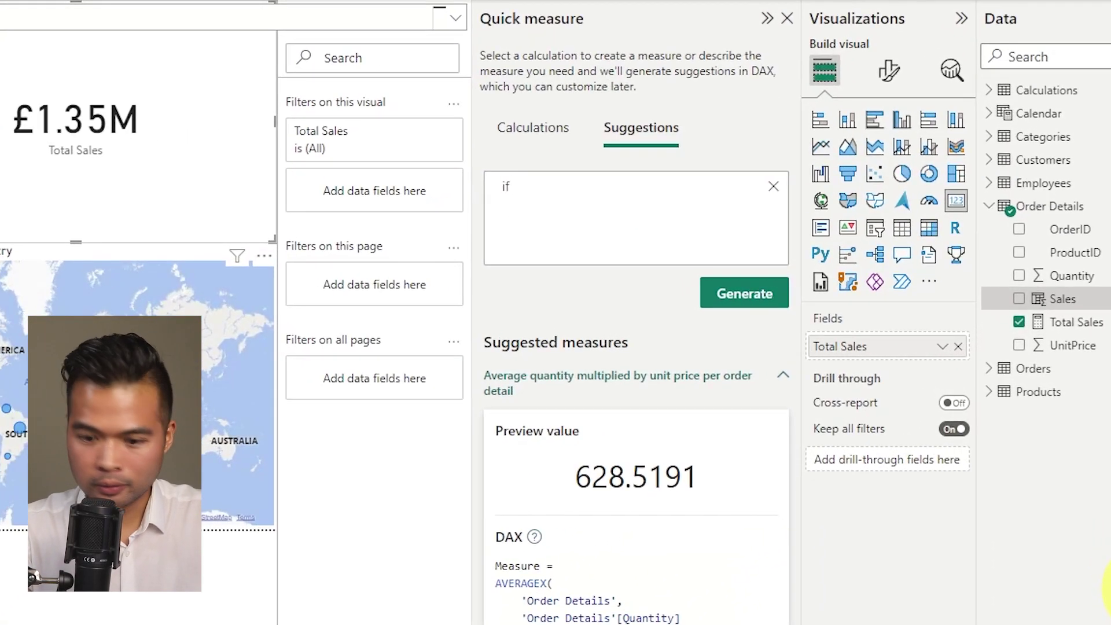
text( unit price)
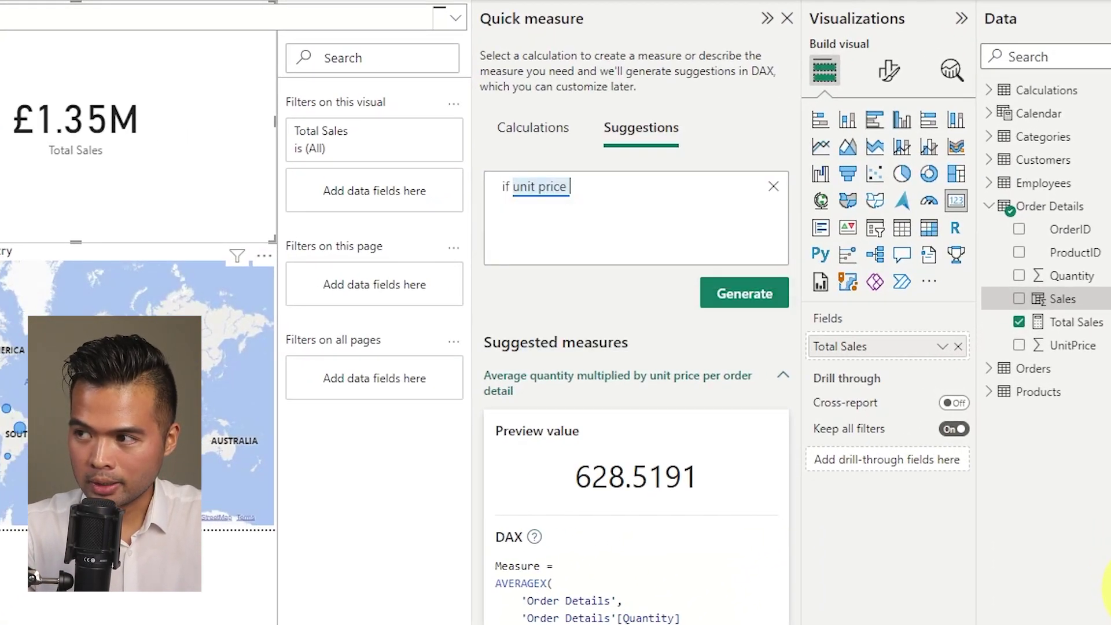
text( > 10)
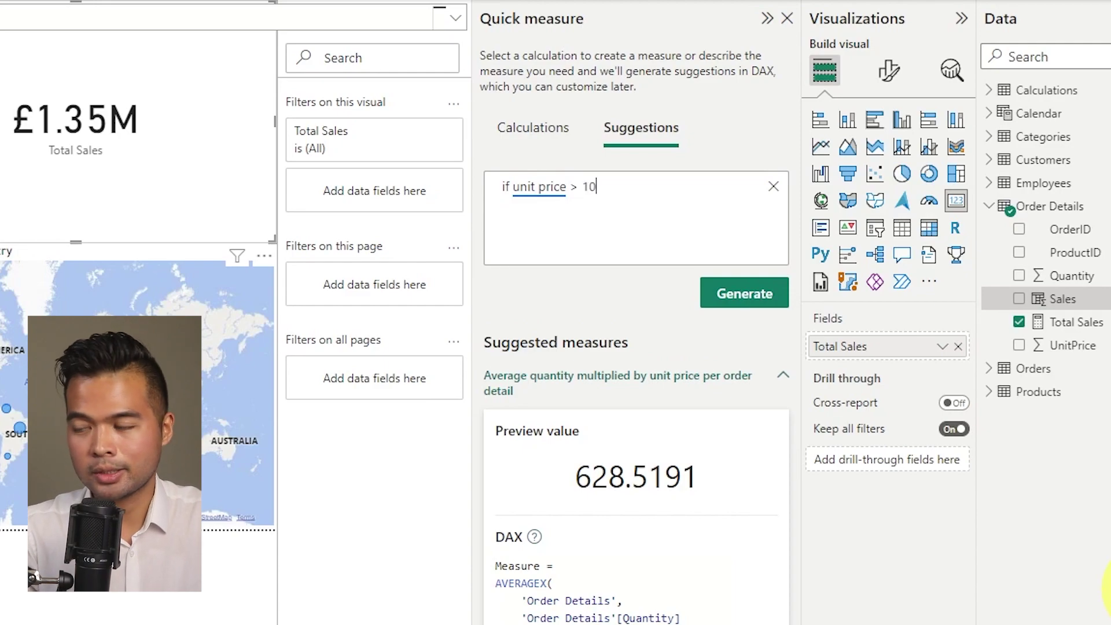
text( then "expe)
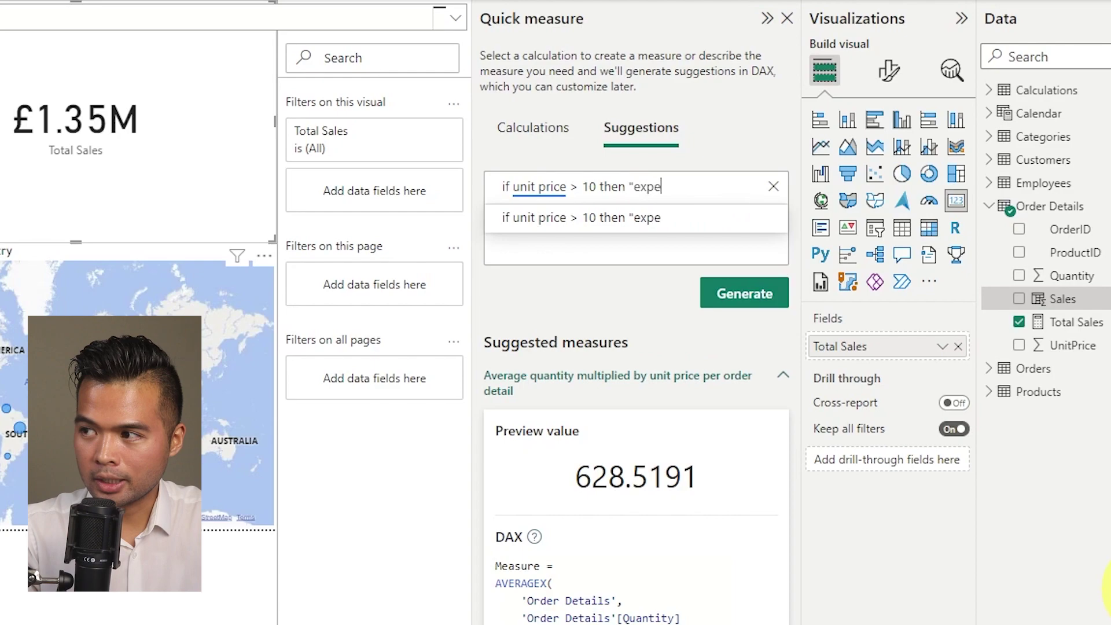
text(nsive" e)
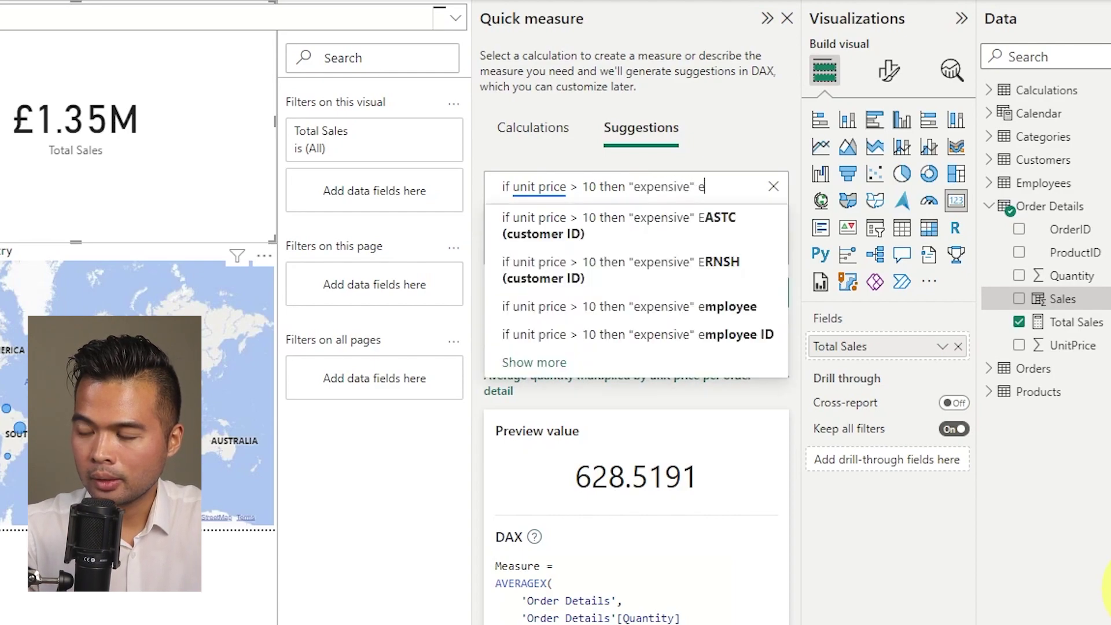
text(lse "chea)
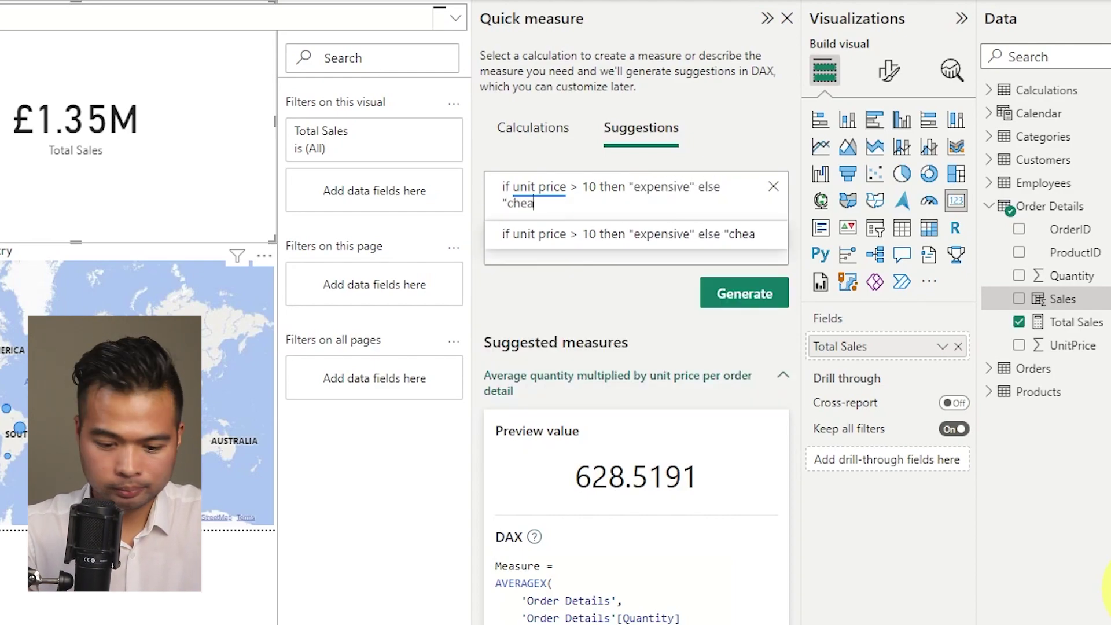
text(p")
key(Return)
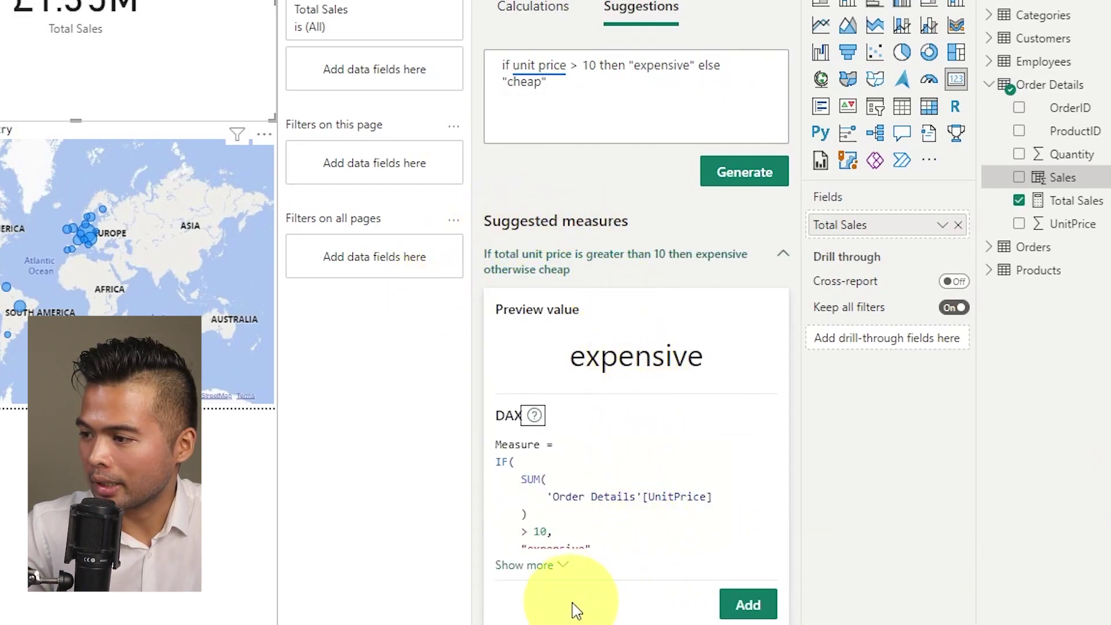
click(538, 565)
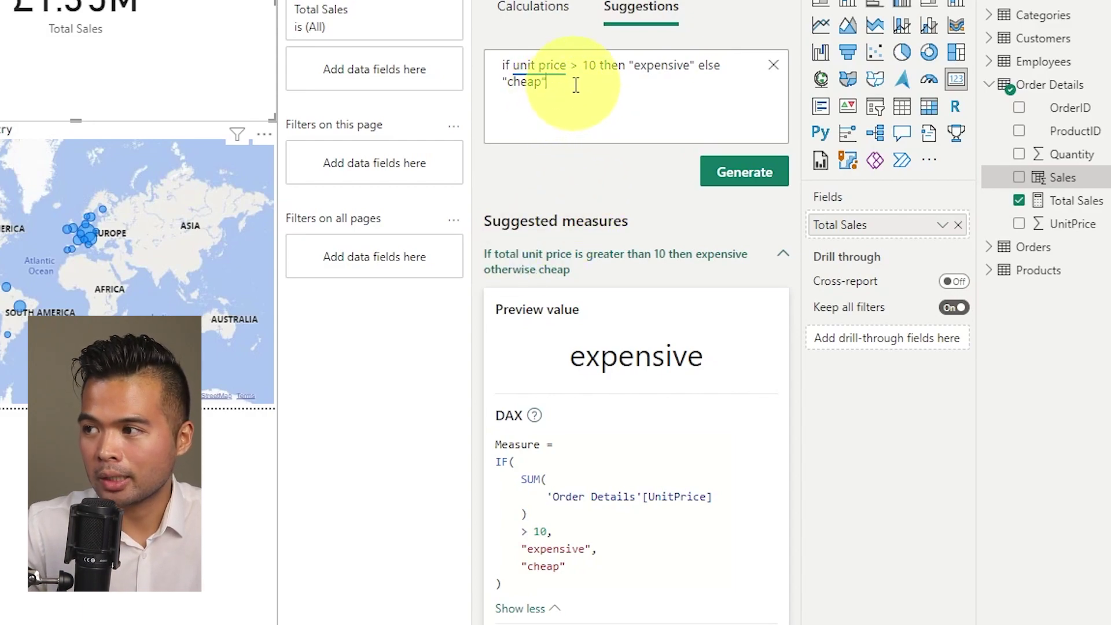
key(ctrl+a)
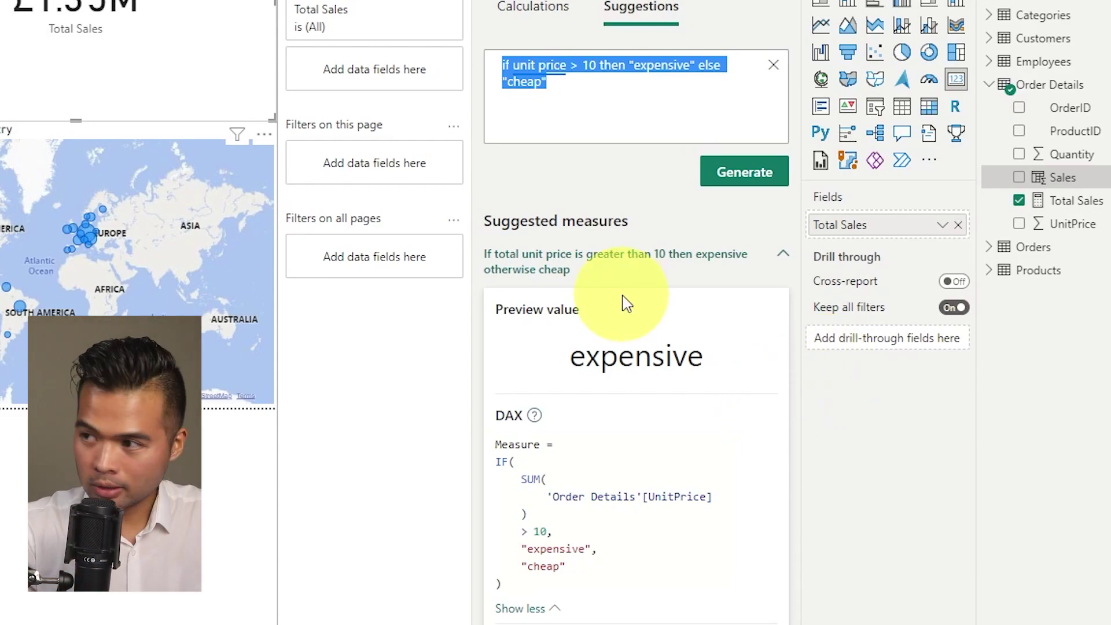
Step: Generate a measure from '"last refresh date " & todays date', yielding a TODAY() text measure
text("last re)
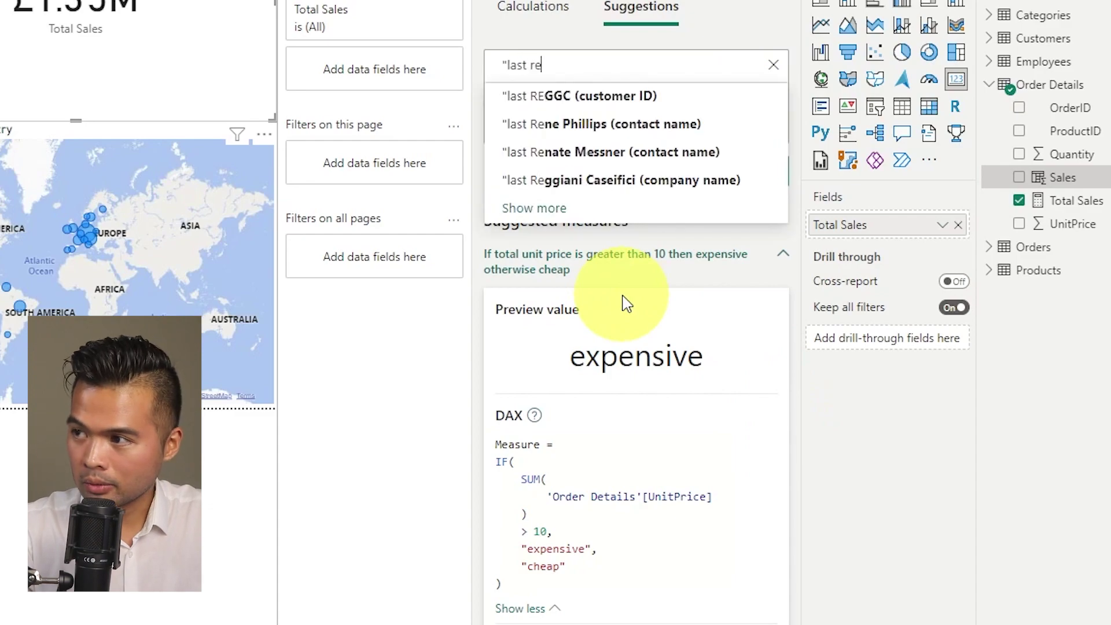
text(fresh date ")
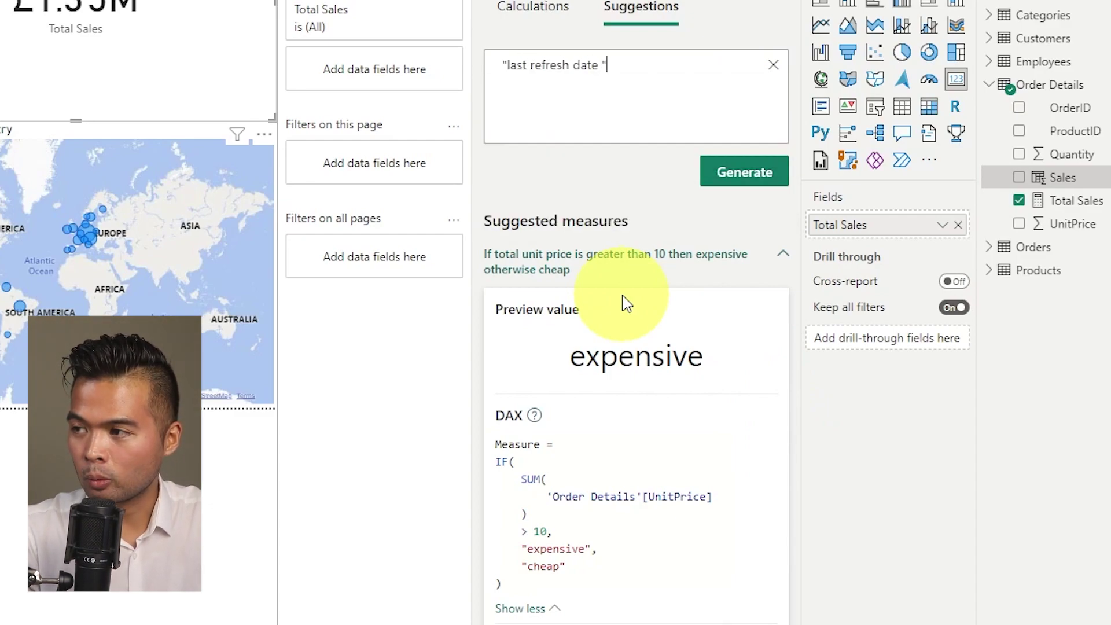
text( &)
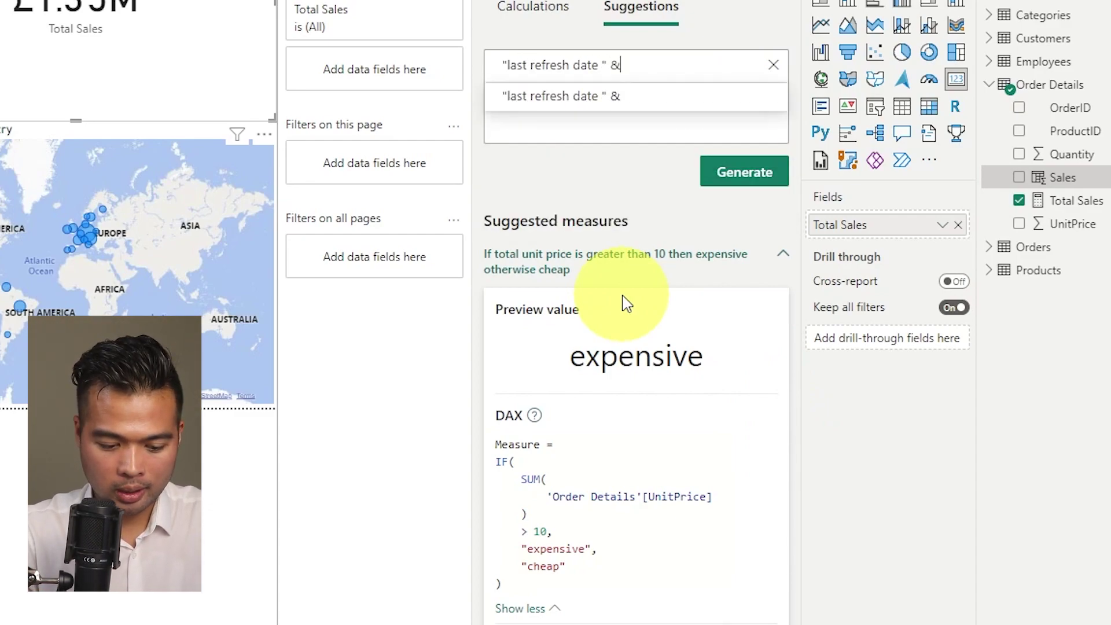
text(today)
key(BackSpace)
key(BackSpace)
key(BackSpace)
key(BackSpace)
key(BackSpace)
text(todays date)
key(Down)
key(Return)
click(748, 179)
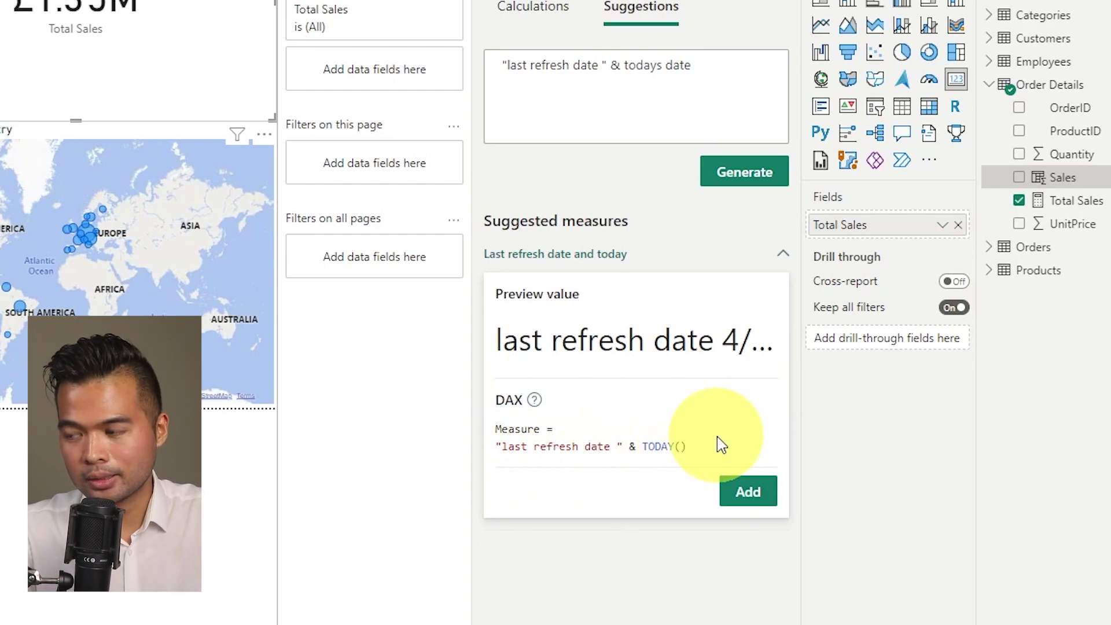
Step: Preview the full DAX for 'top 3 categories by sales', then clear the prompt and suggestions
triple_click(666, 73)
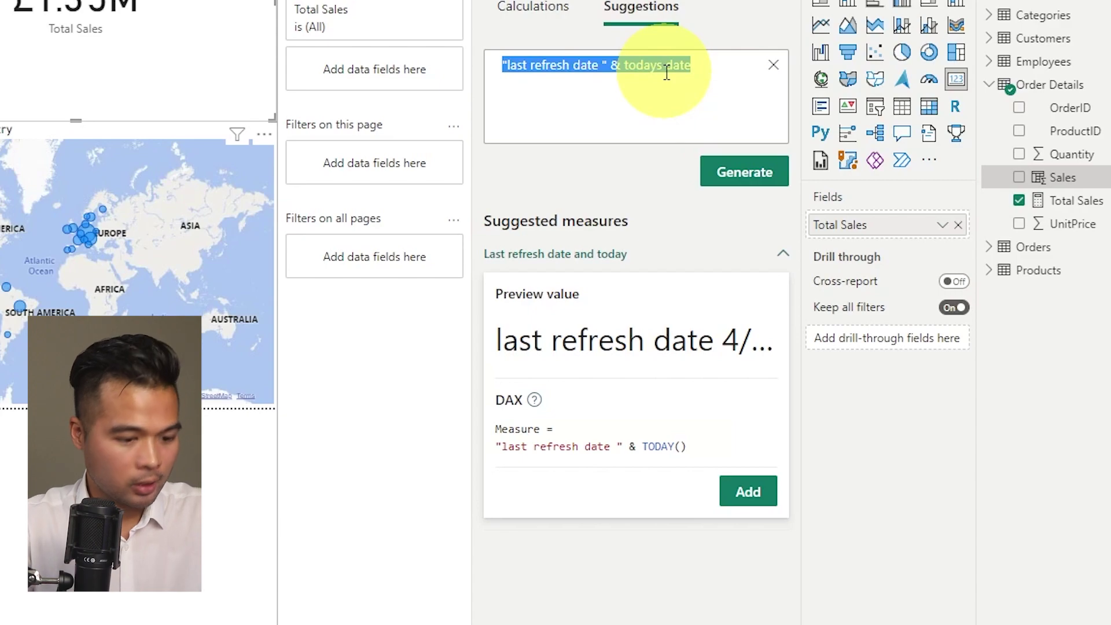
text(top )
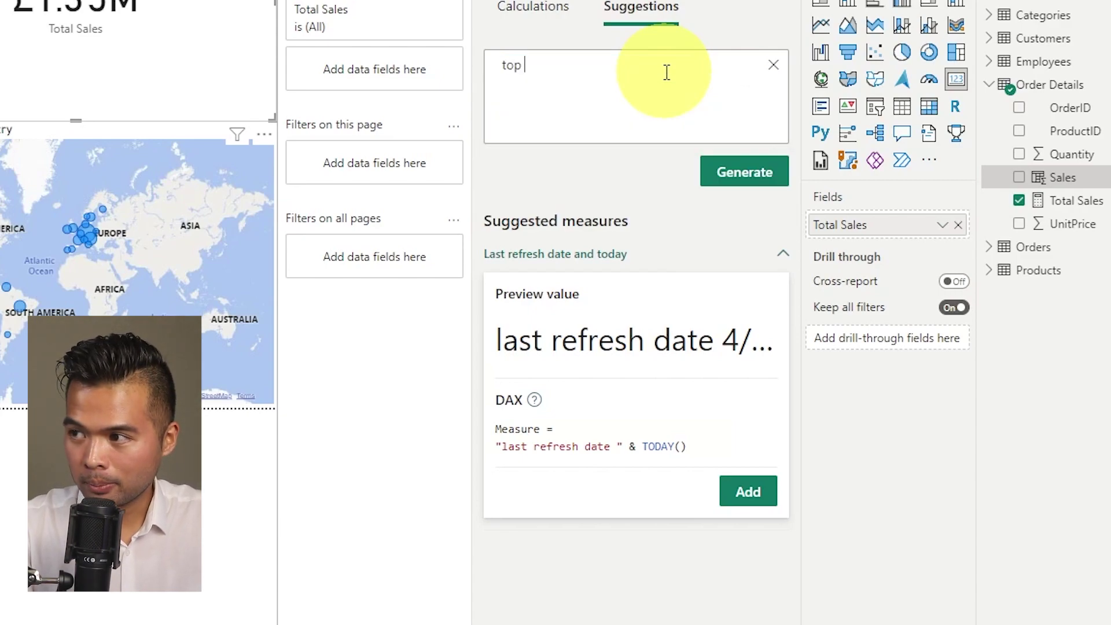
text(3 categories by )
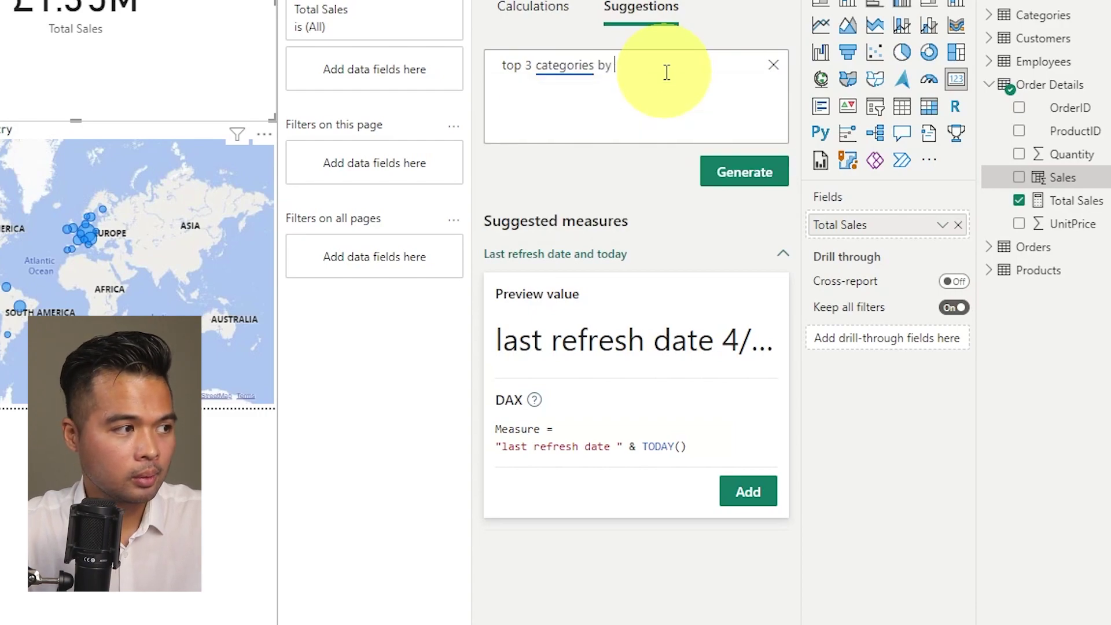
text(sales)
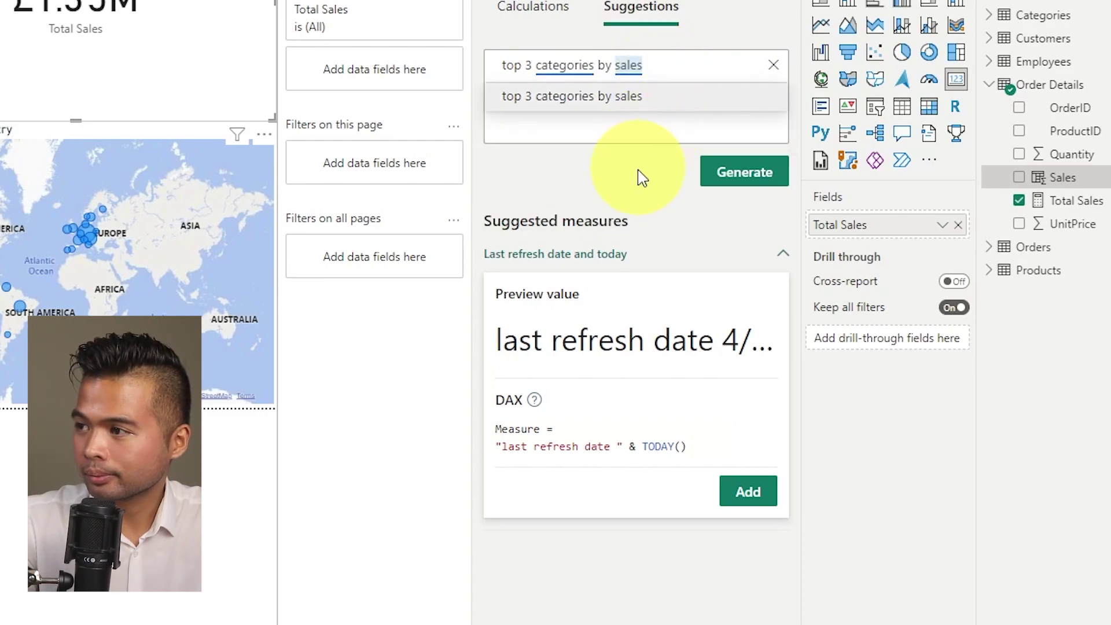
click(710, 166)
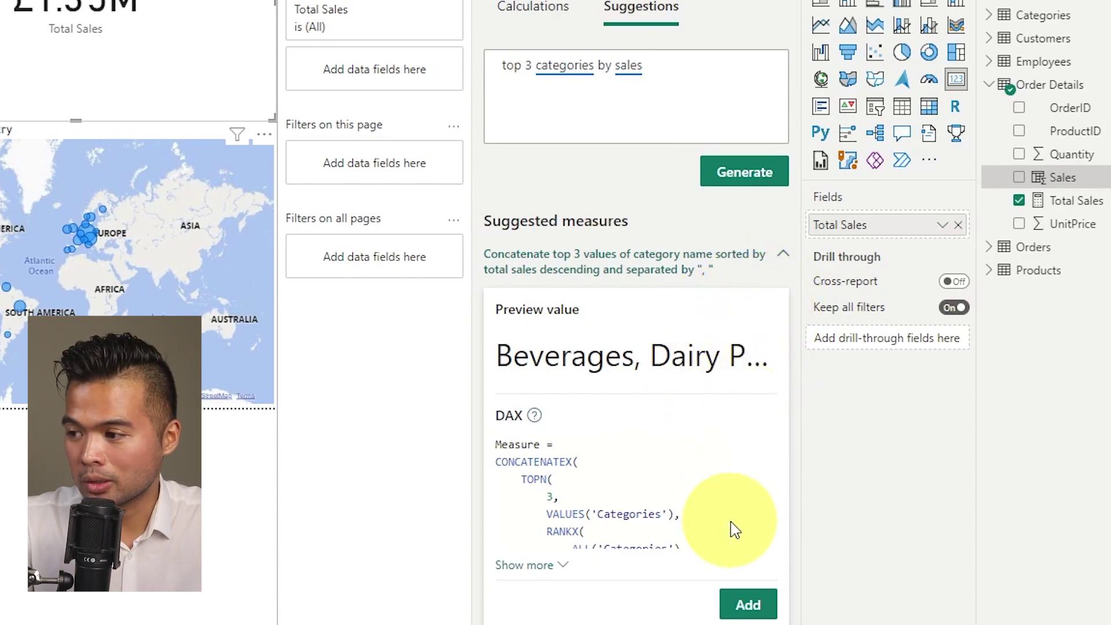
click(562, 566)
scroll(630, 514, down, 3)
scroll(631, 515, up, 3)
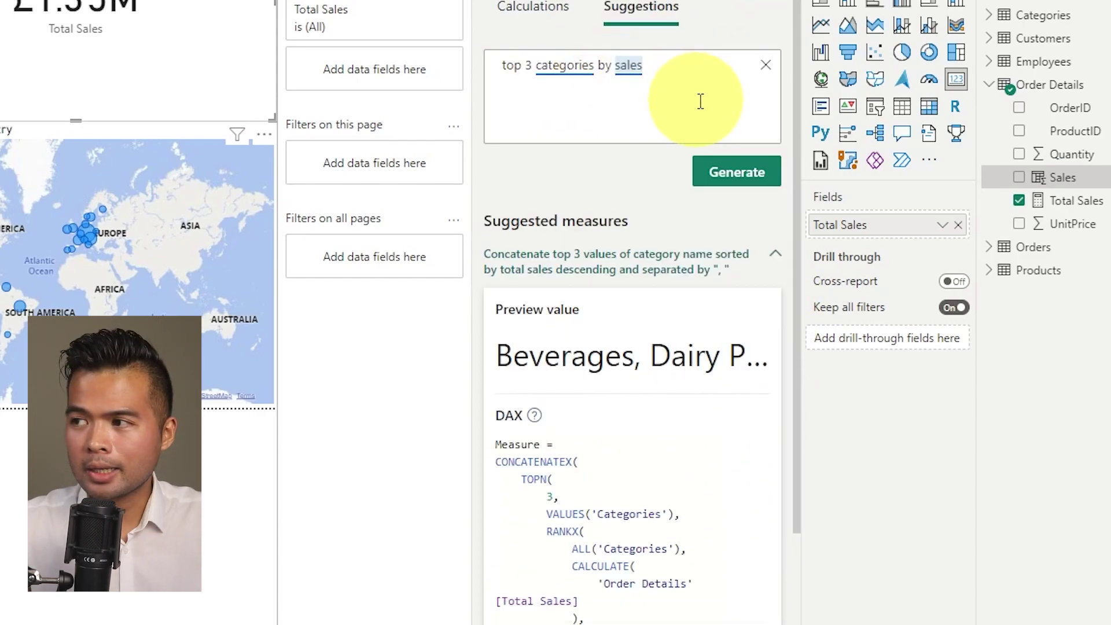
click(763, 64)
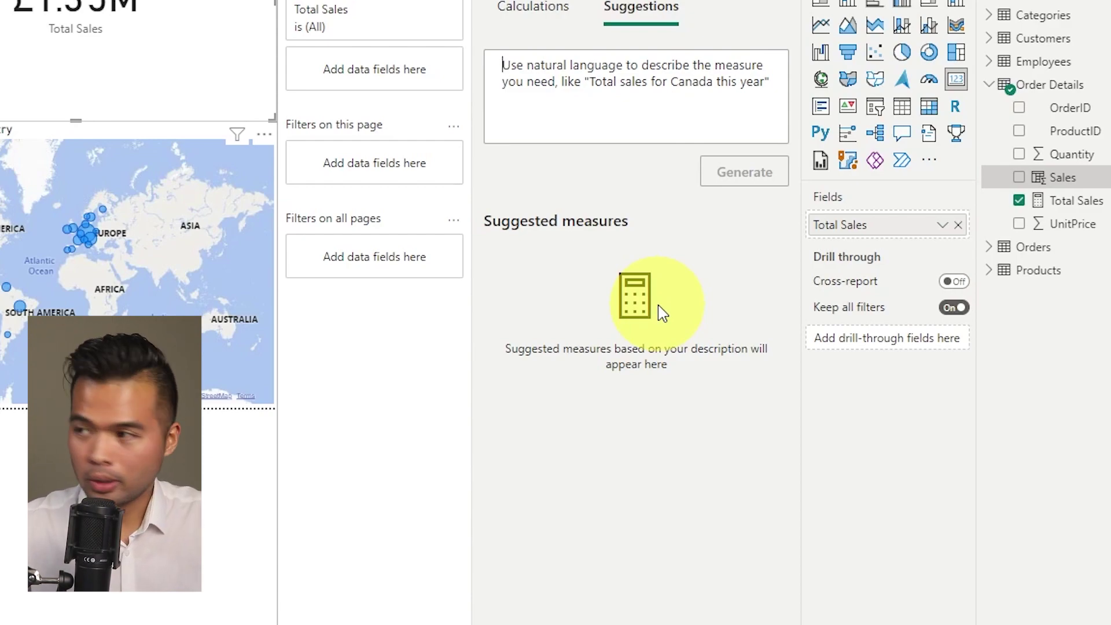
Step: Generate suggestions for 'sum of sales in the last 6 months' and expand the second one's DAX
text(tot)
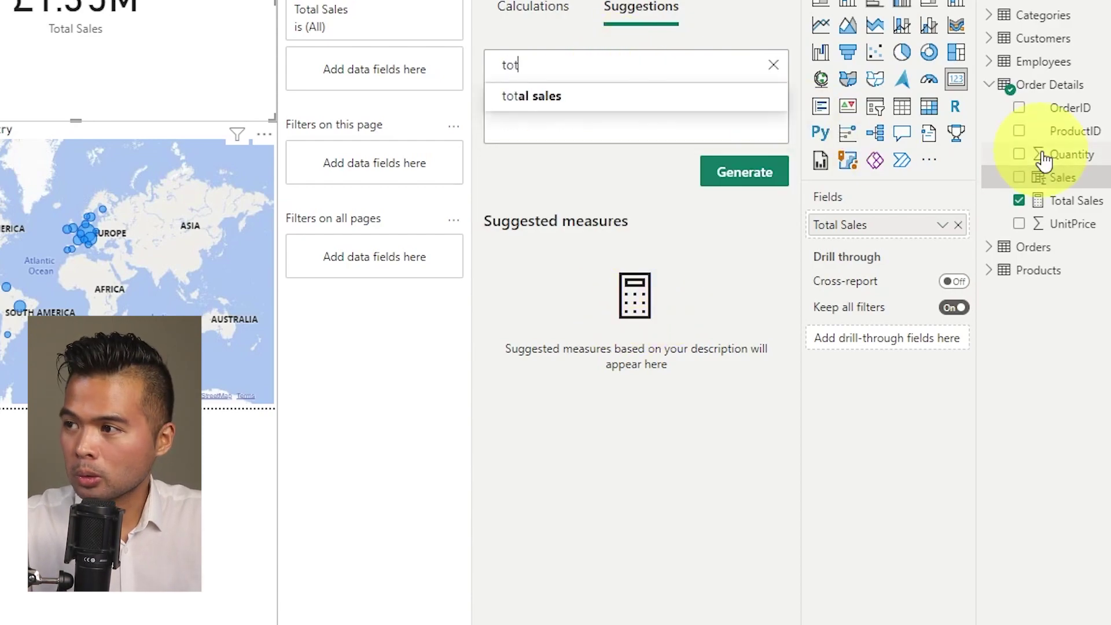
text(al sales in the la)
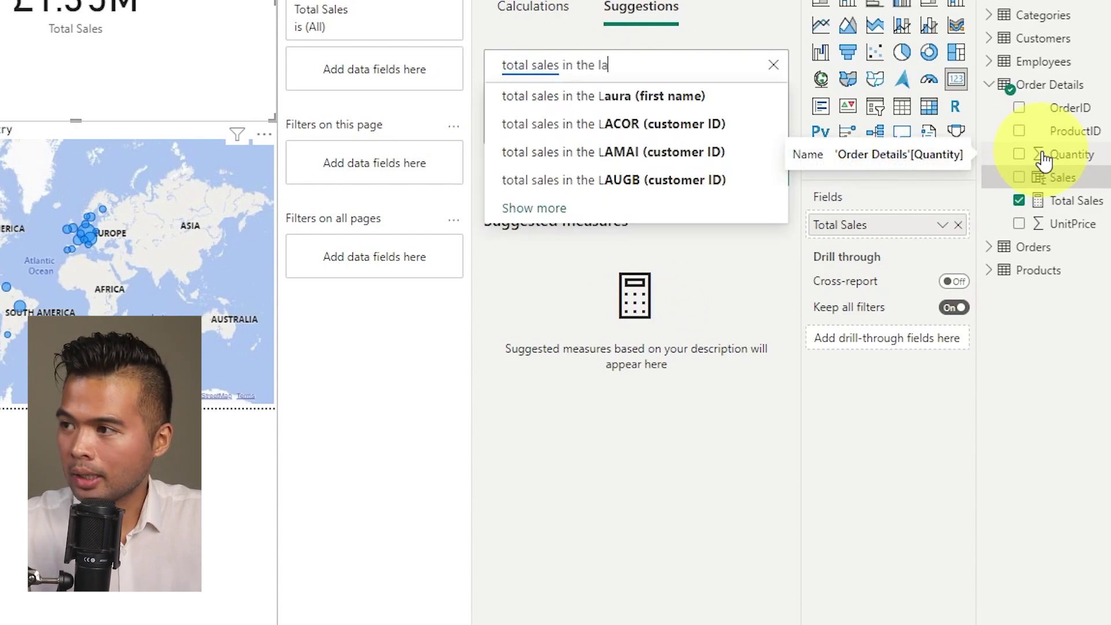
text(st 6 months)
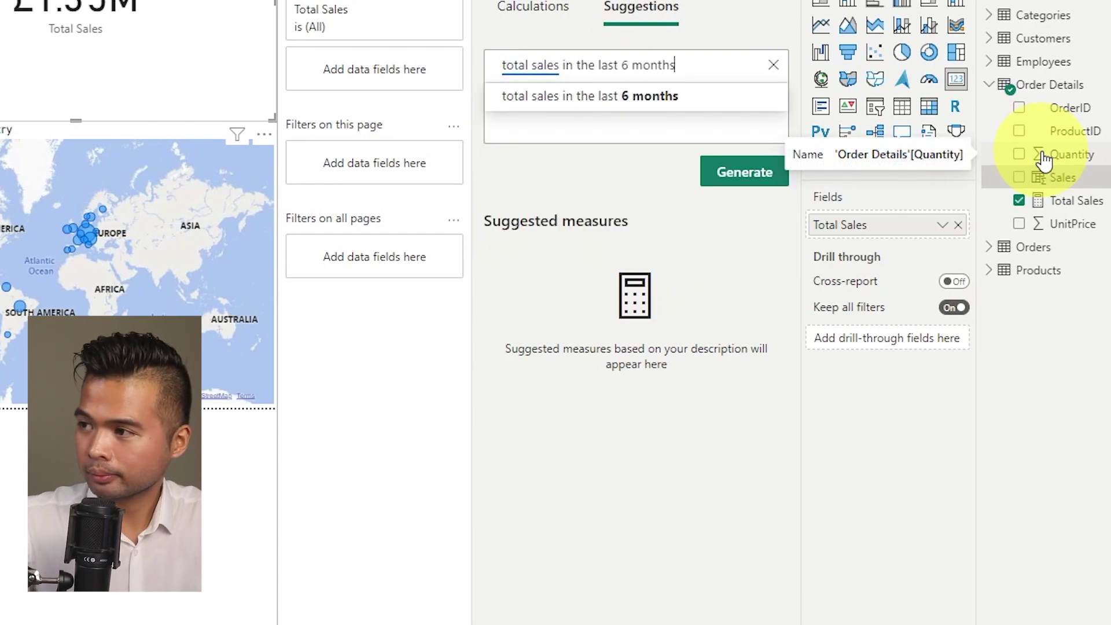
click(670, 98)
click(531, 72)
key(BackSpace)
key(BackSpace)
key(BackSpace)
key(BackSpace)
key(BackSpace)
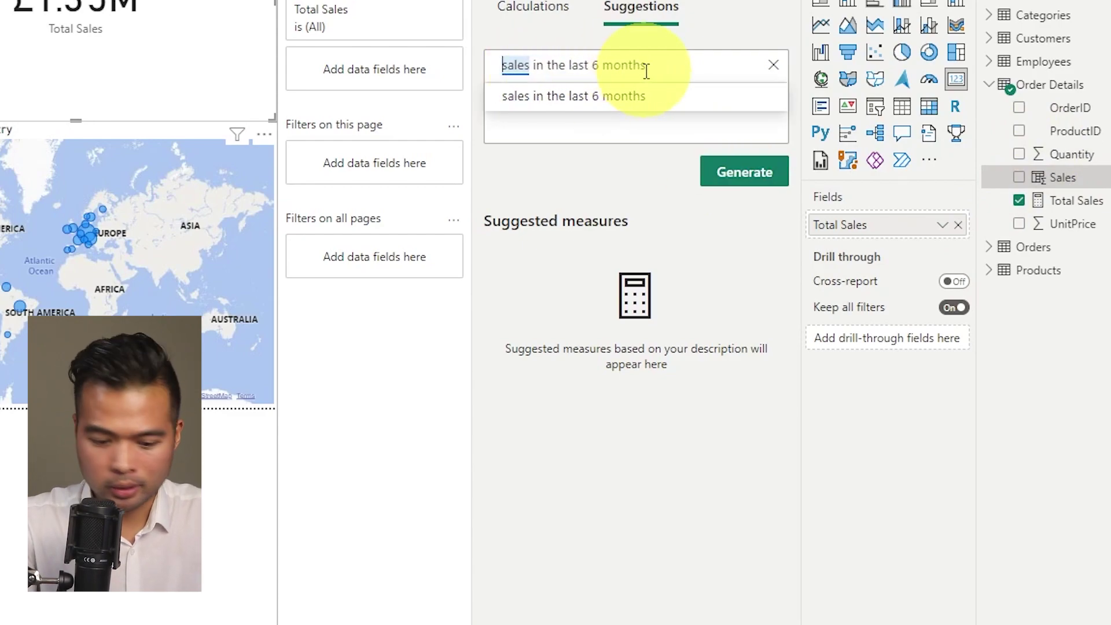
text(sum of)
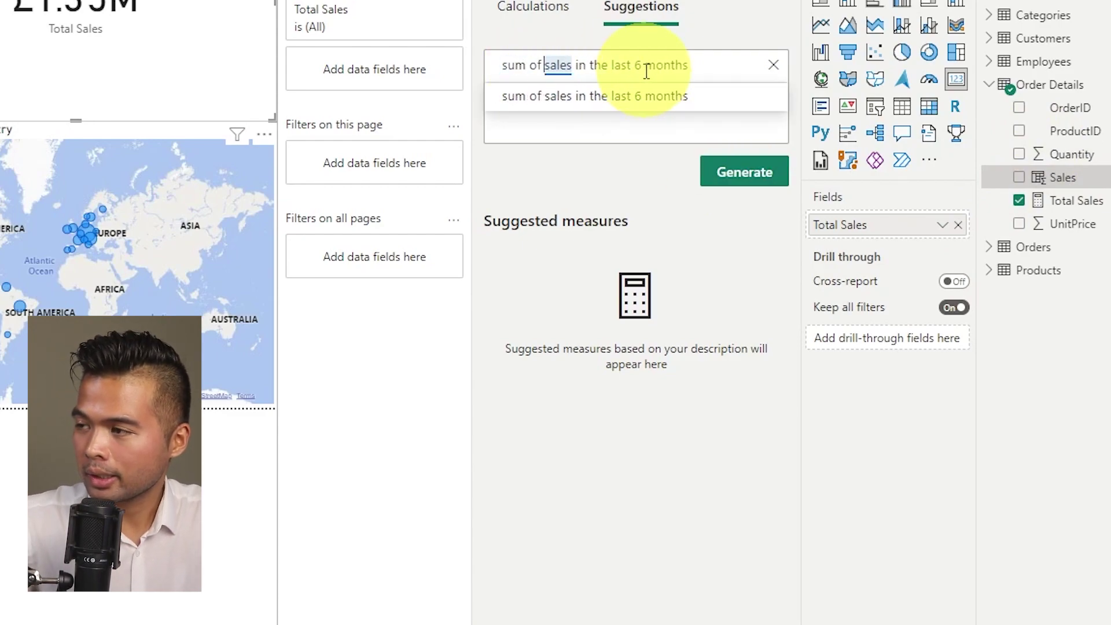
click(630, 133)
click(740, 176)
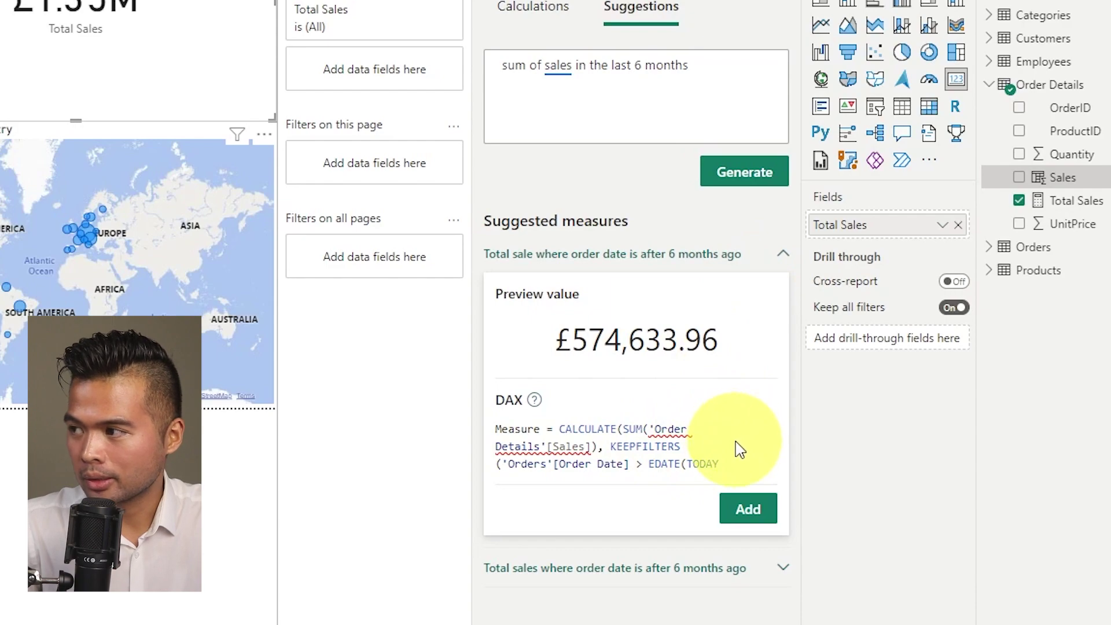
click(782, 567)
scroll(764, 504, down, 4)
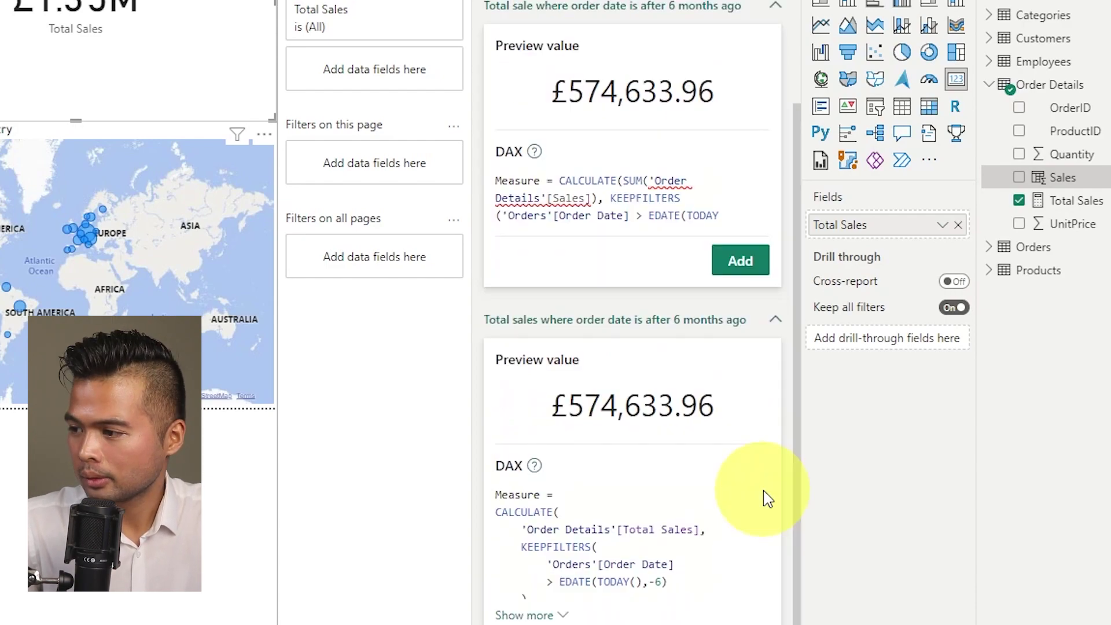